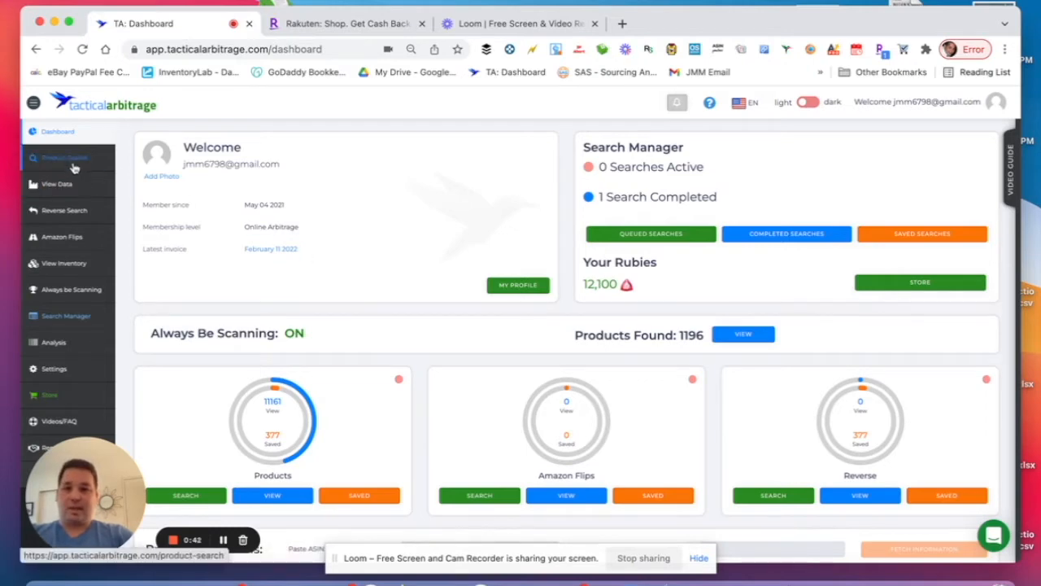
Open the Product Search page and look over its search settings.
click(71, 162)
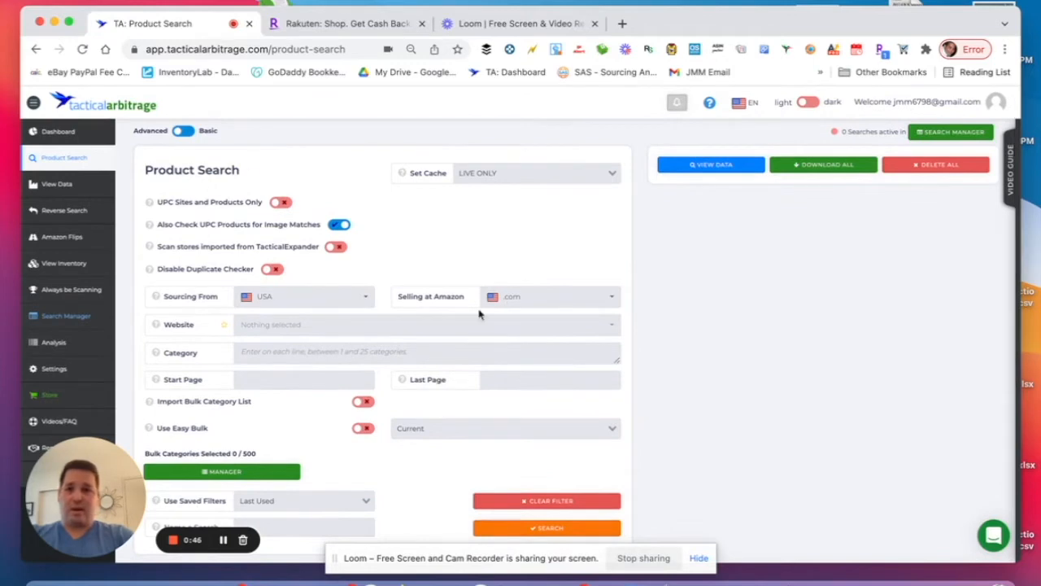
scroll(445, 344, down, 5)
scroll(443, 350, up, 5)
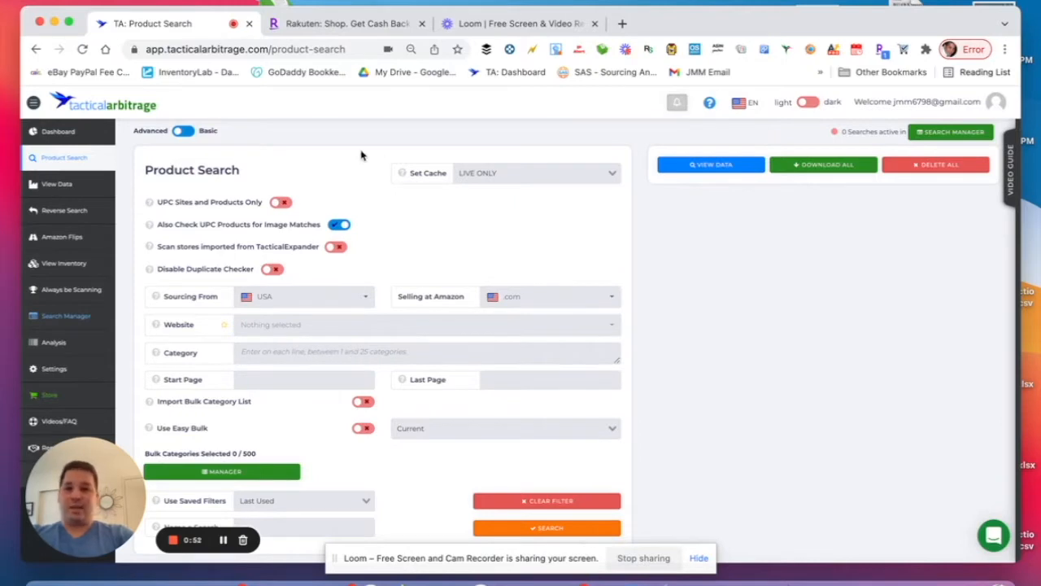
Switch to the Rakuten site and open its Hot Deals page.
click(334, 24)
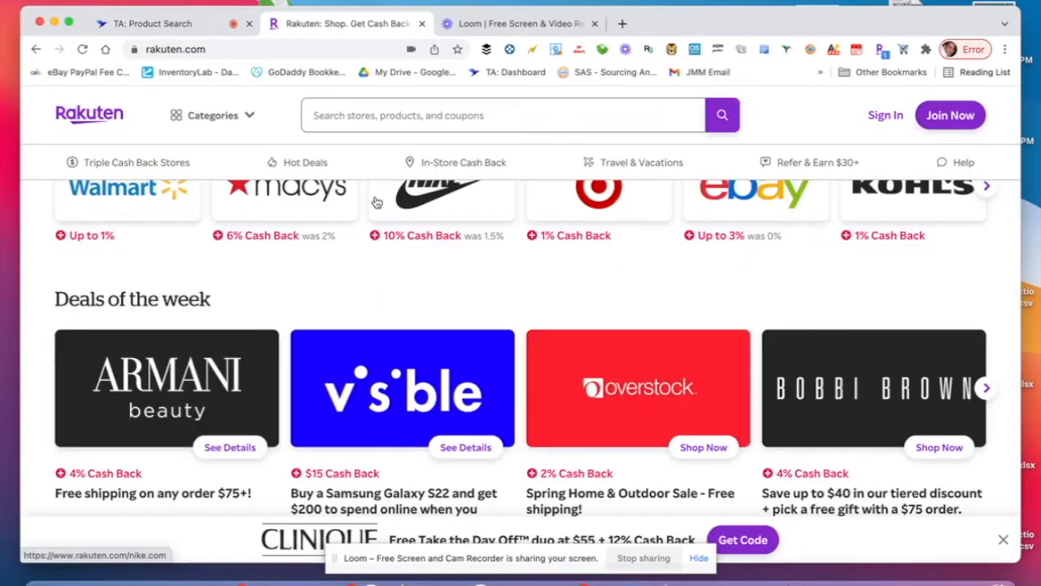
scroll(374, 200, down, 5)
scroll(376, 202, up, 8)
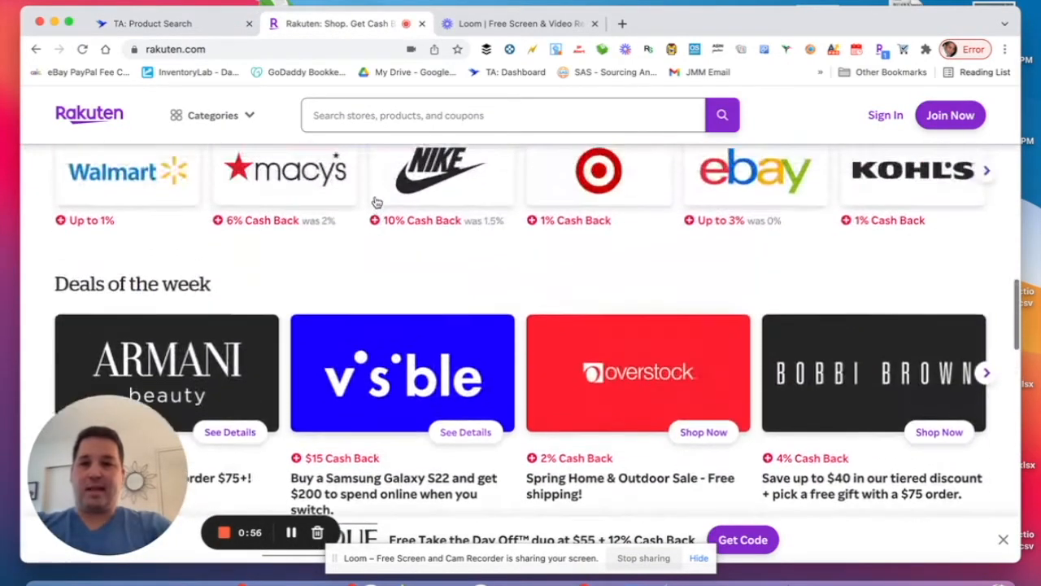
scroll(277, 219, up, 10)
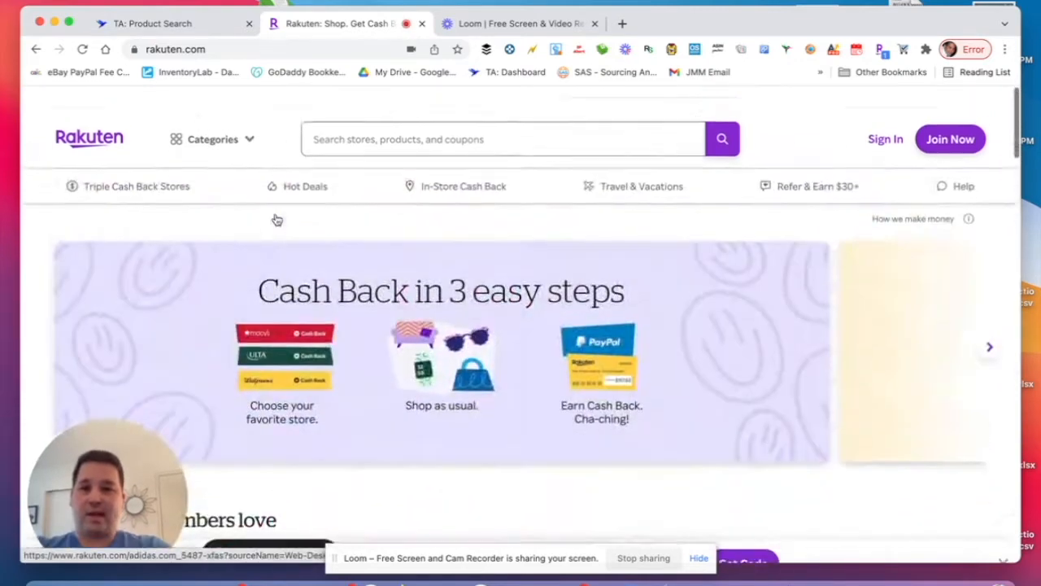
click(305, 164)
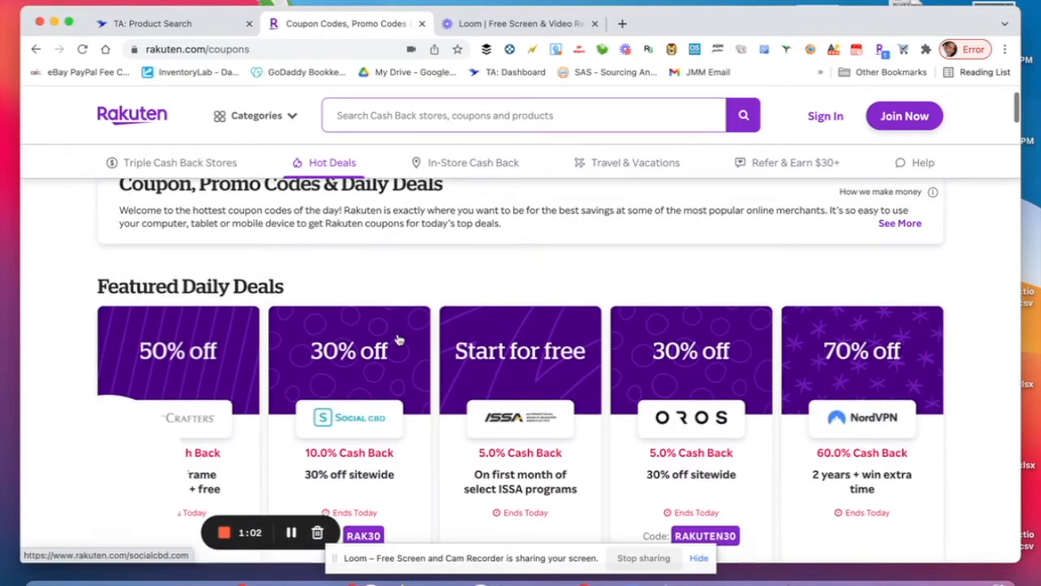
Examine the featured daily deals and the list of store coupons and cash back offers on the Hot Deals page.
scroll(399, 340, down, 2)
scroll(399, 340, down, 1)
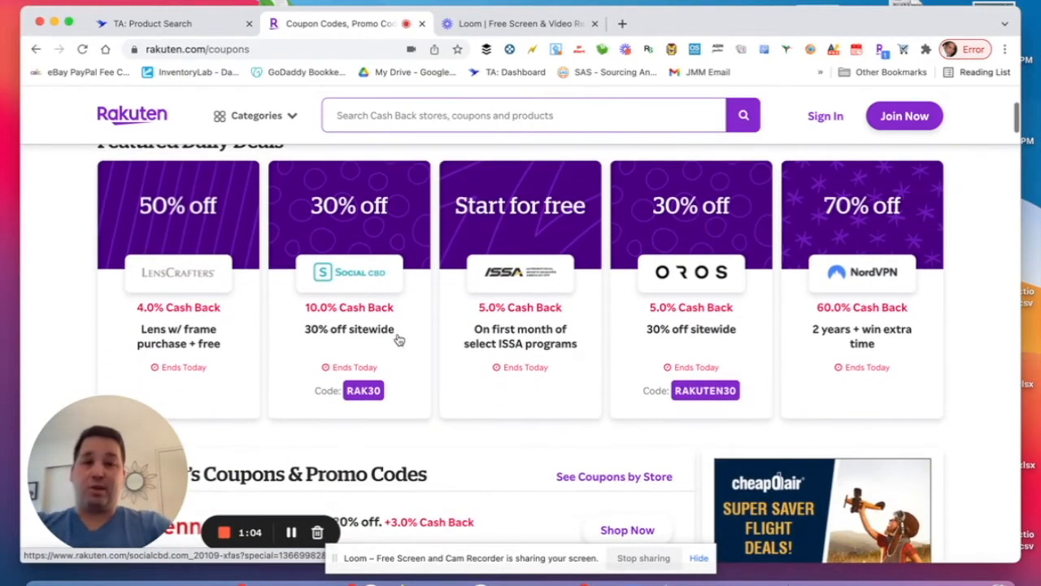
scroll(399, 340, down, 2)
scroll(399, 340, down, 3)
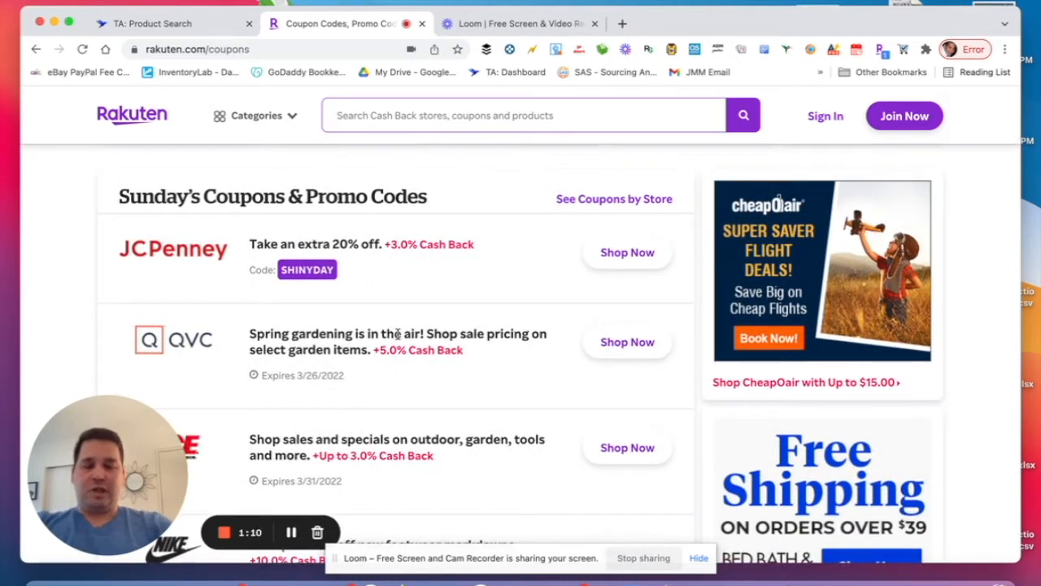
scroll(348, 303, down, 1)
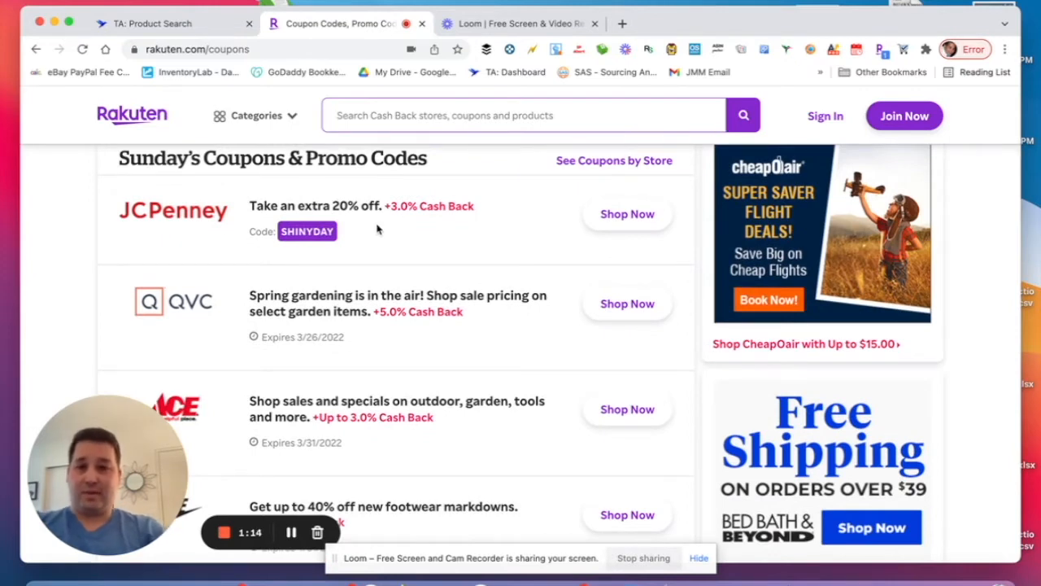
scroll(373, 259, down, 2)
scroll(374, 255, down, 4)
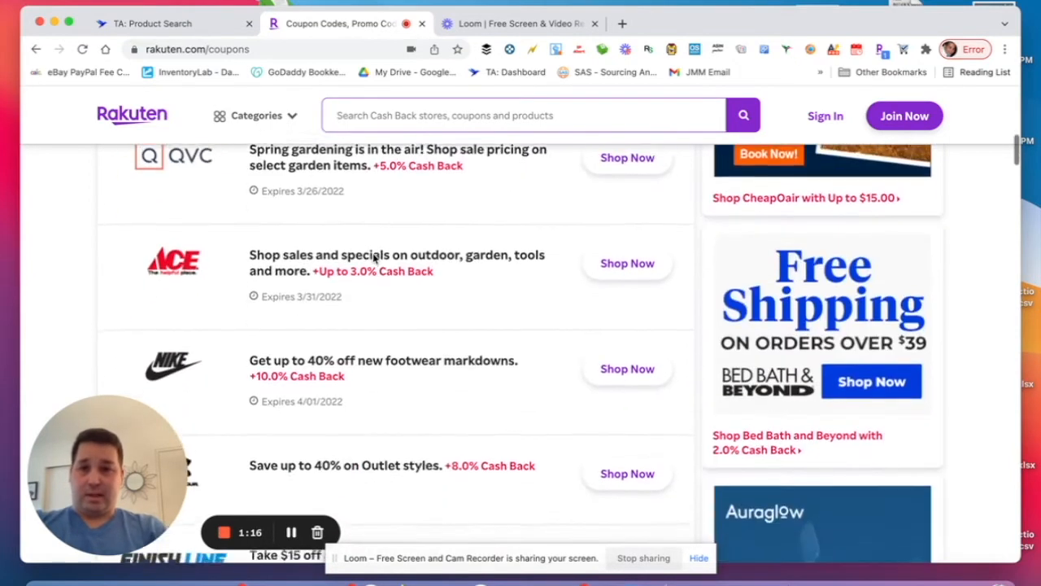
scroll(373, 259, down, 2)
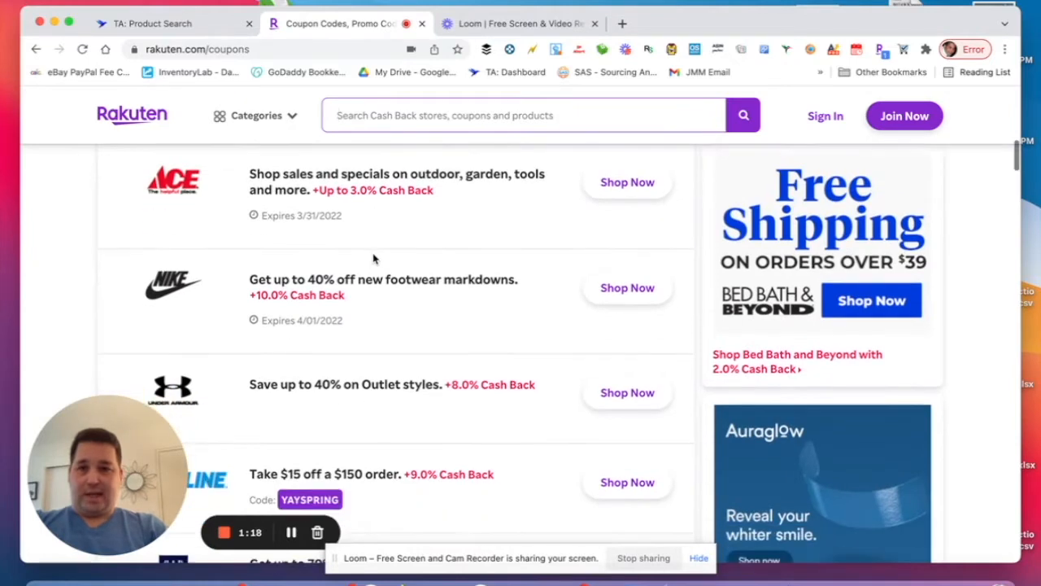
scroll(374, 259, down, 2)
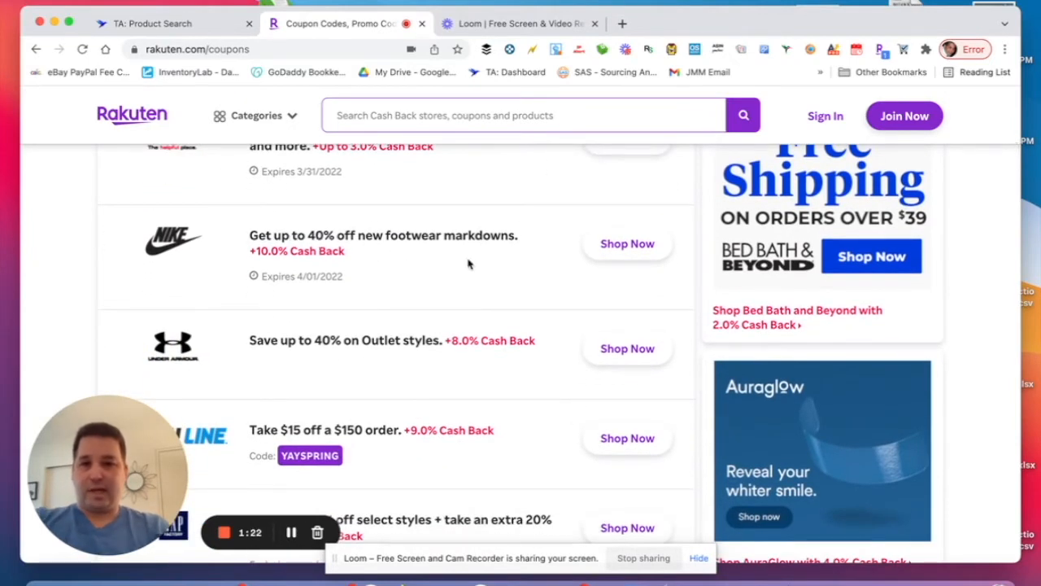
scroll(467, 263, down, 2)
scroll(468, 263, down, 2)
scroll(468, 263, down, 1)
scroll(468, 261, up, 10)
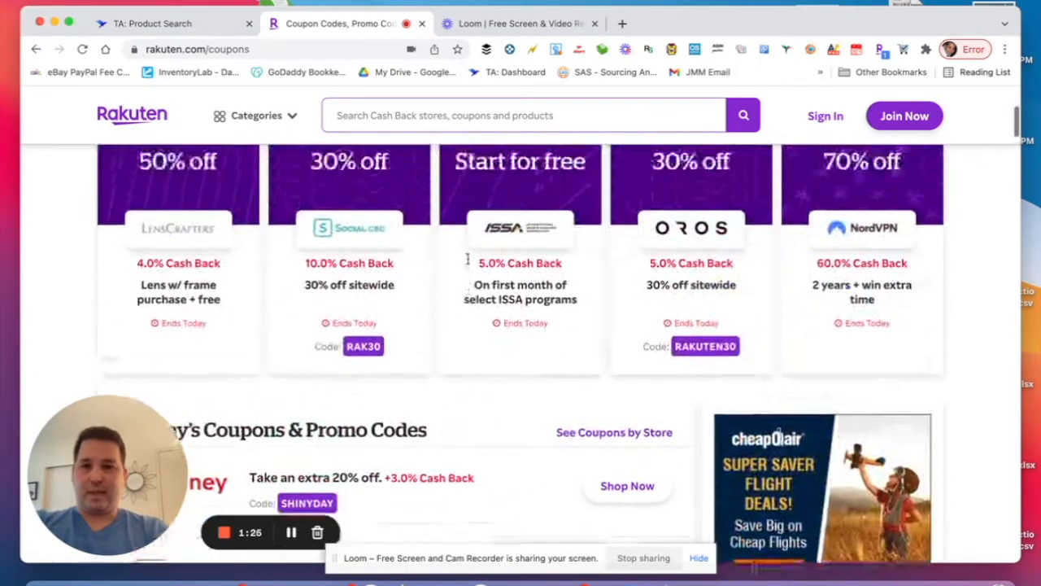
scroll(468, 261, up, 5)
scroll(468, 264, down, 15)
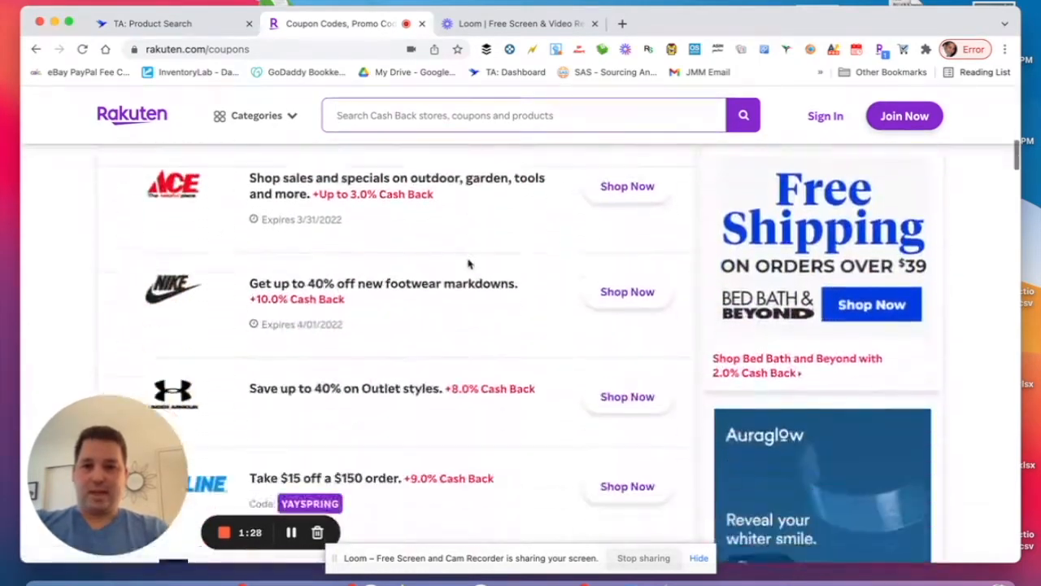
scroll(468, 263, down, 5)
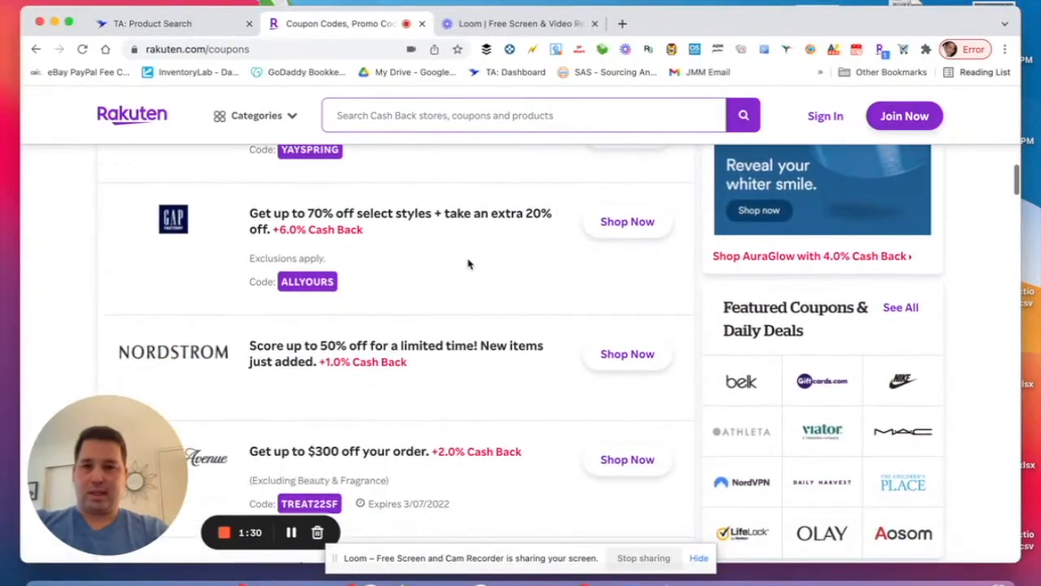
scroll(468, 263, up, 15)
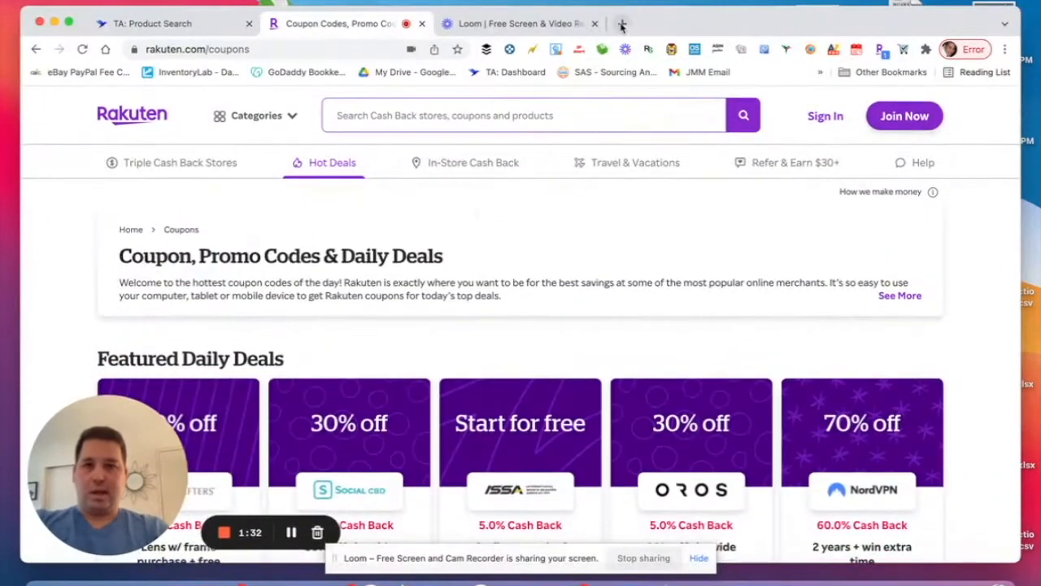
Open the Walgreens website in a new browser tab and postpone the Rakuten cash back offer.
click(622, 26)
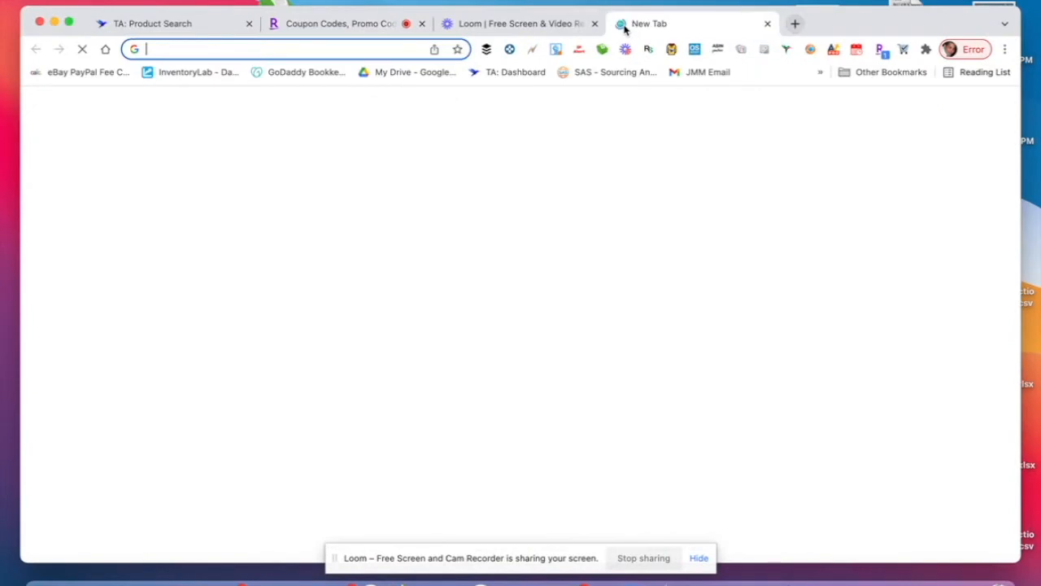
text(walg)
key(Return)
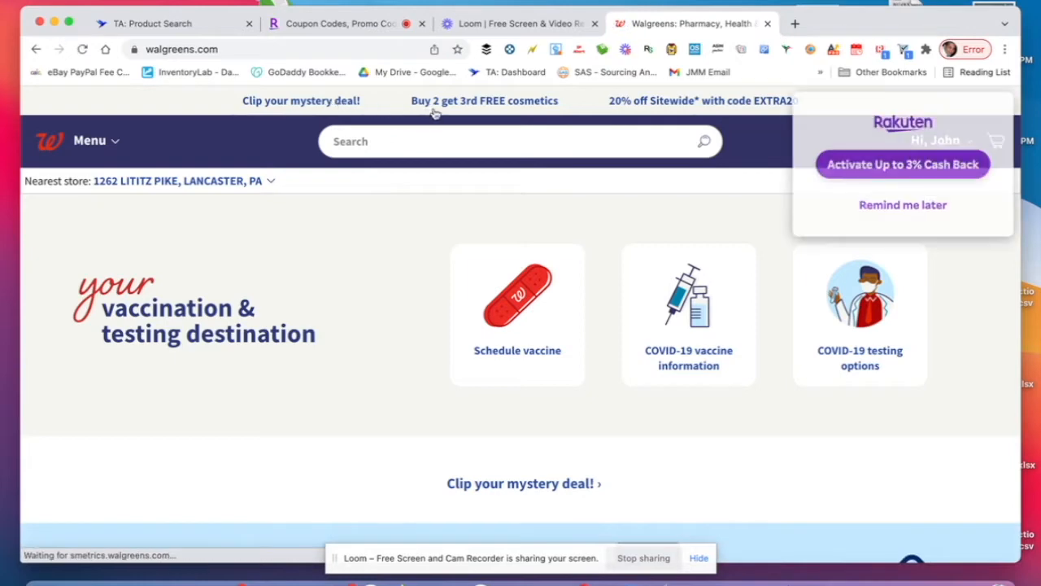
click(924, 209)
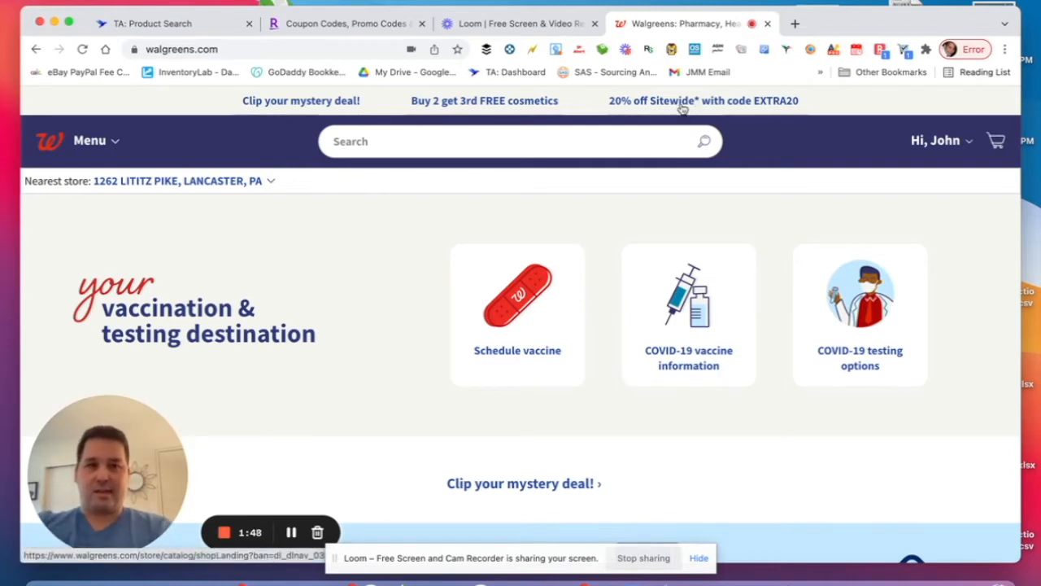
Return to Tactical Arbitrage's Product Search and set the source website to walgreens.com (UPC / EAN).
click(184, 26)
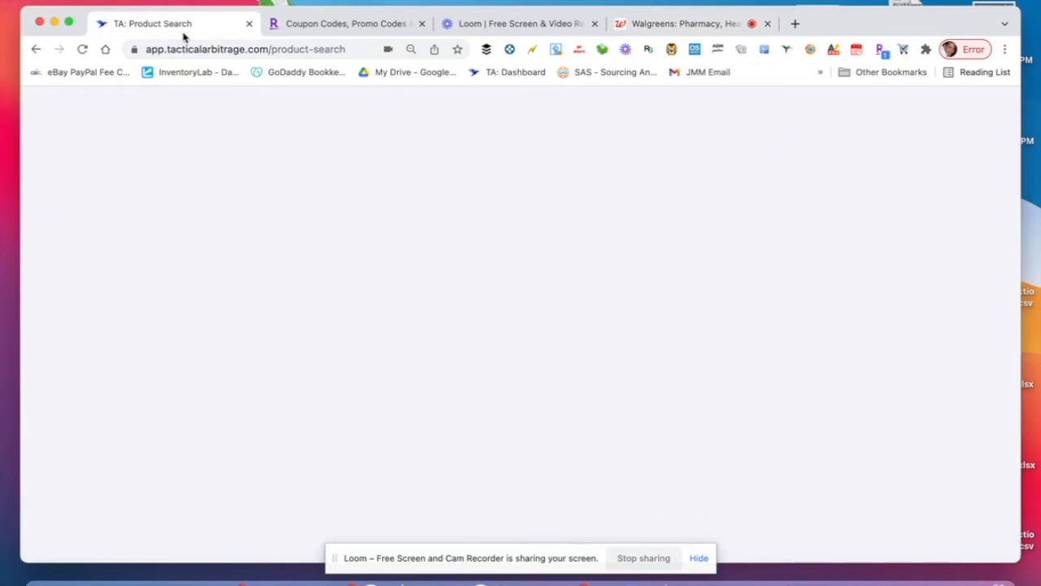
click(270, 326)
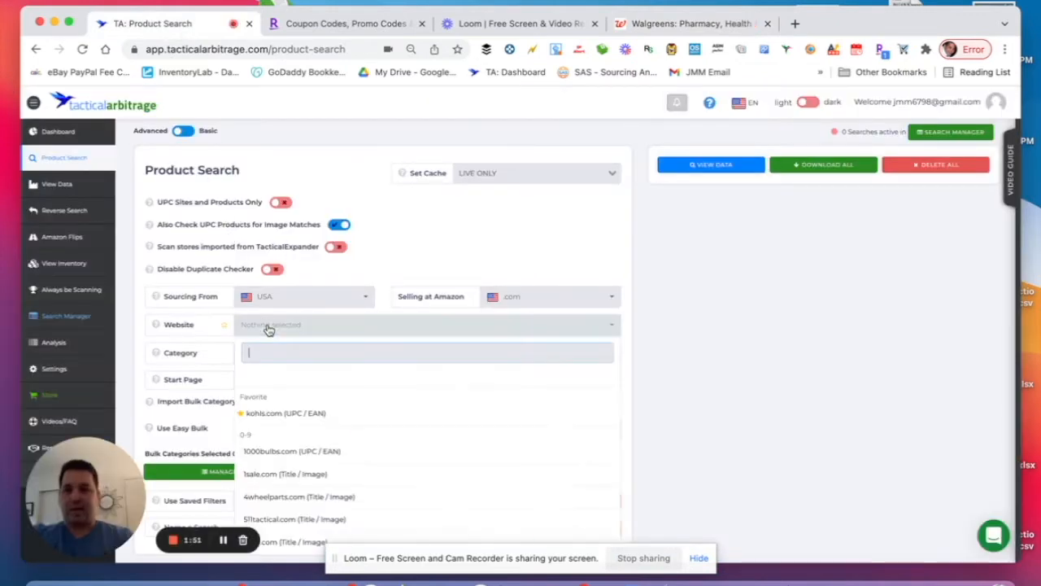
text(wal)
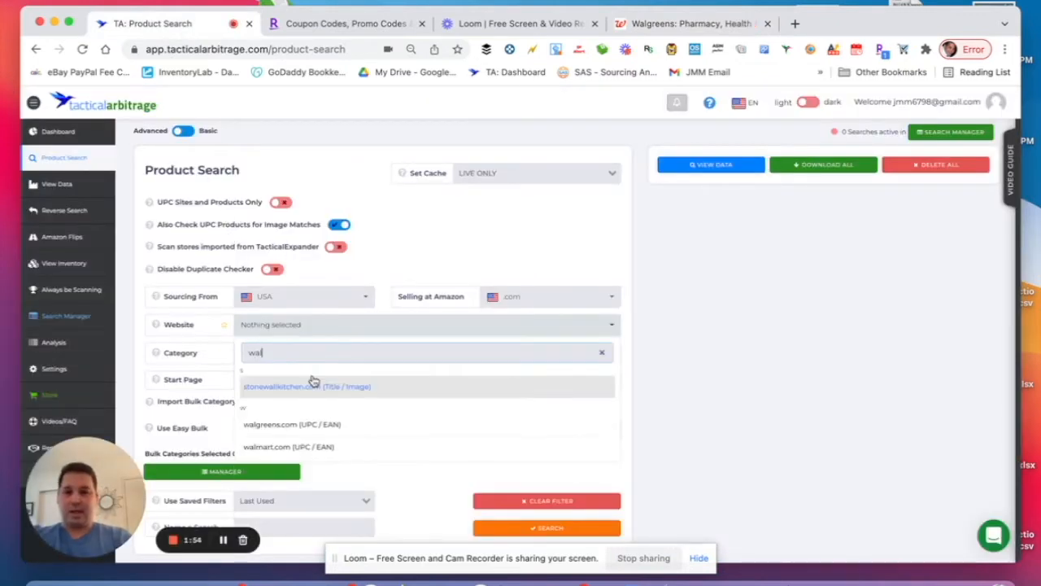
click(317, 425)
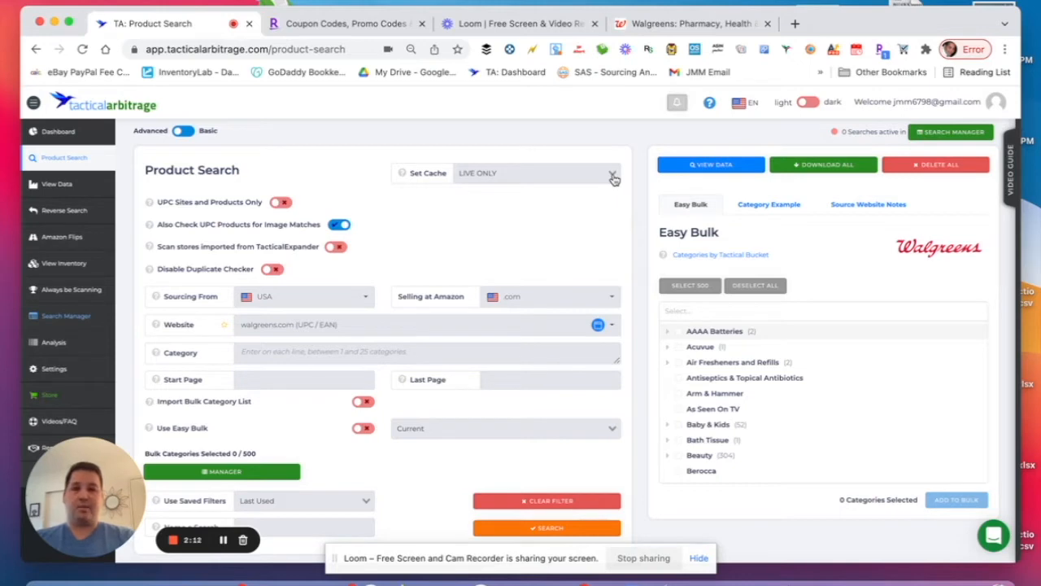
Review the available Set Cache durations without changing the setting, and read the explanation of the Set Cache option.
click(612, 177)
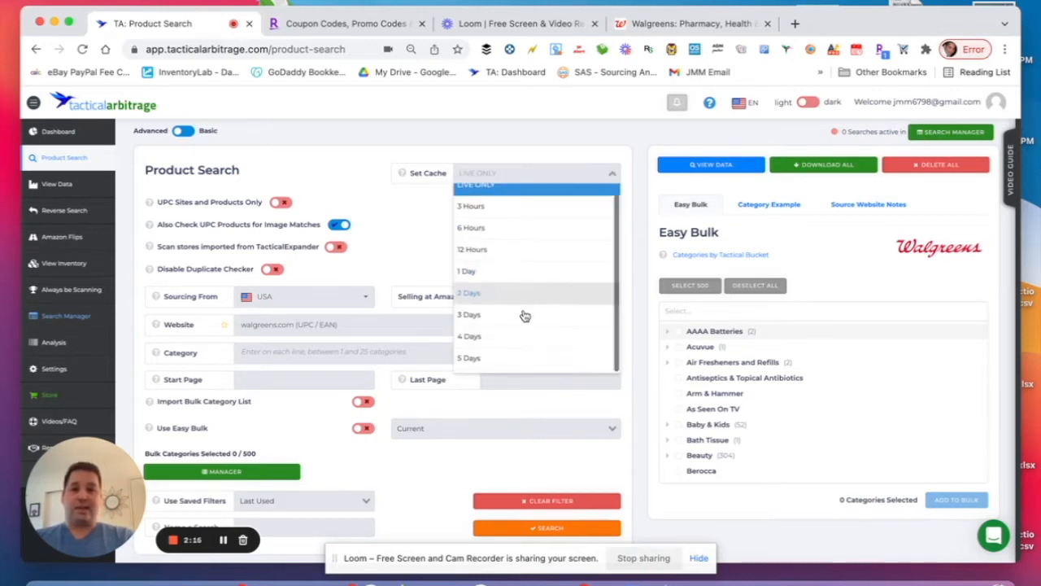
scroll(516, 293, down, 1)
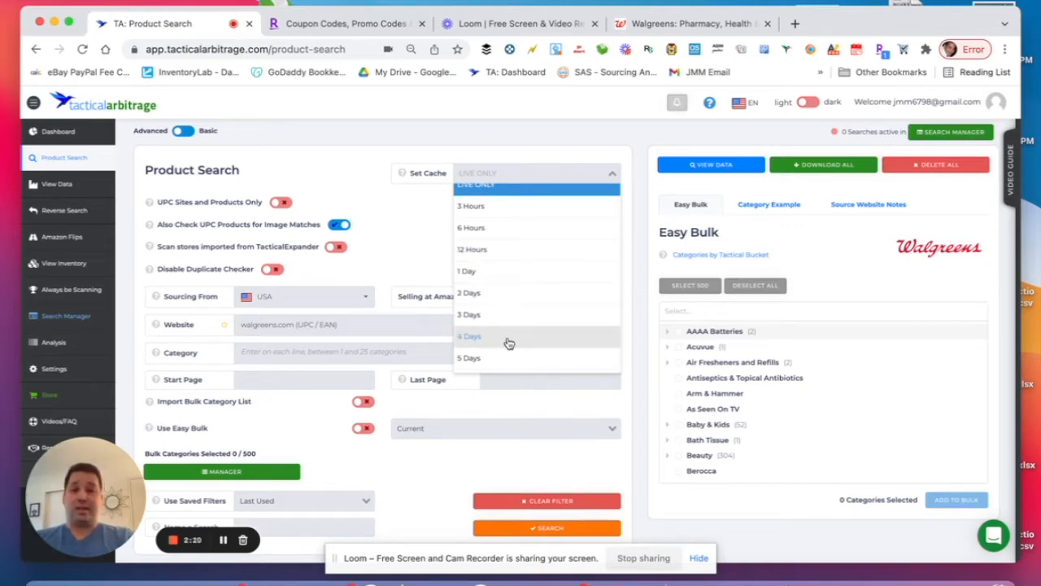
click(415, 235)
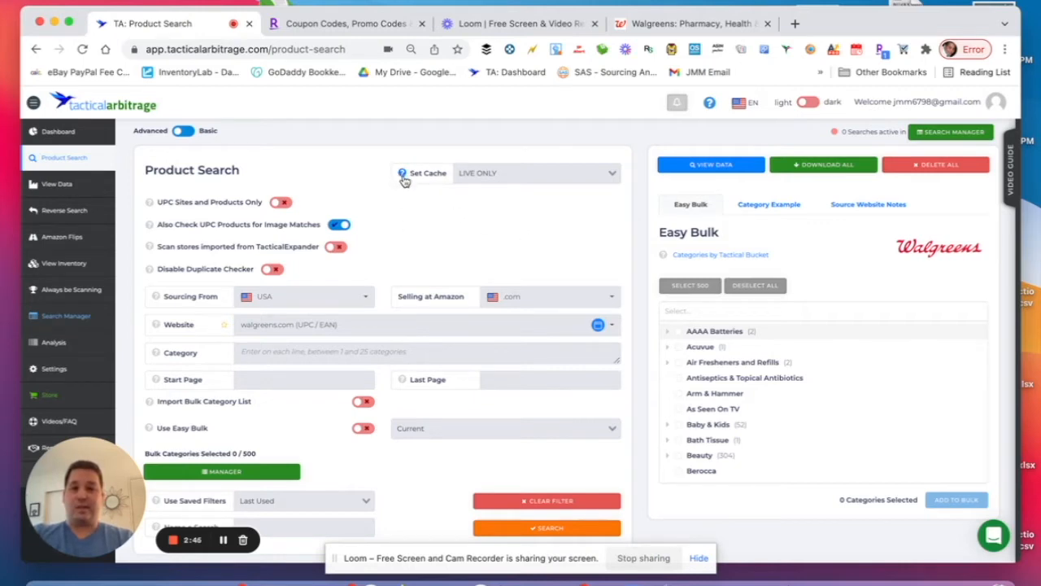
mouse_move(405, 178)
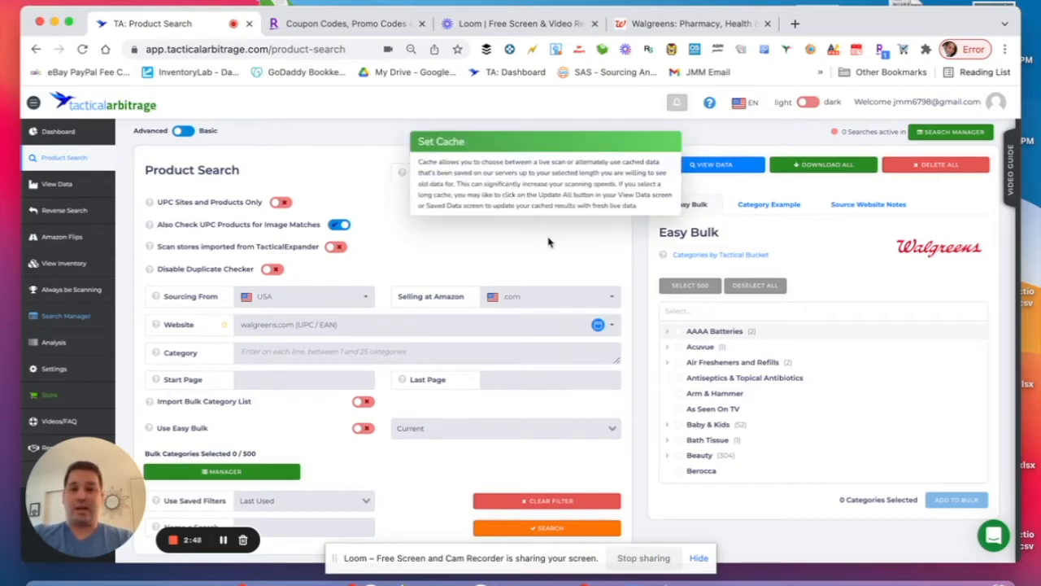
Select the Beauty category in the Walgreens Easy Bulk category list.
scroll(490, 298, down, 2)
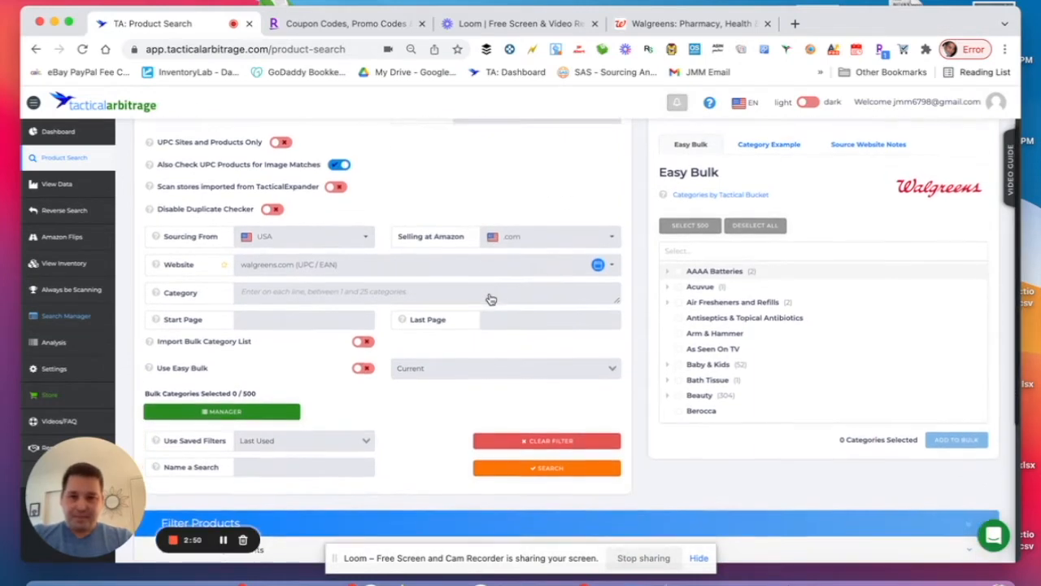
scroll(686, 374, down, 2)
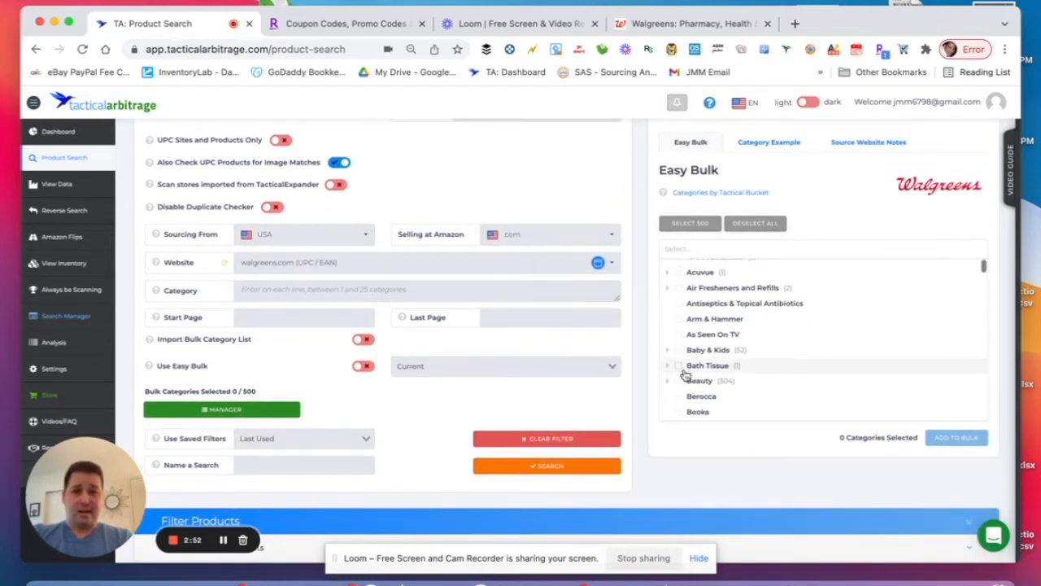
scroll(723, 313, up, 2)
scroll(724, 319, down, 1)
scroll(724, 318, down, 1)
scroll(724, 318, down, 3)
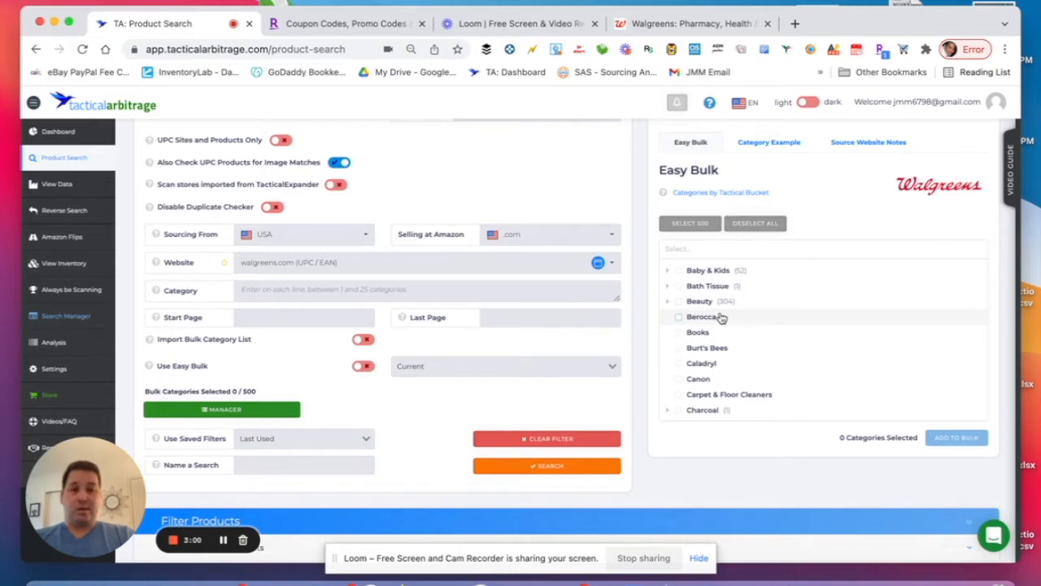
click(679, 303)
Look through the other Walgreens Easy Bulk categories for more to include in the search.
scroll(804, 374, down, 2)
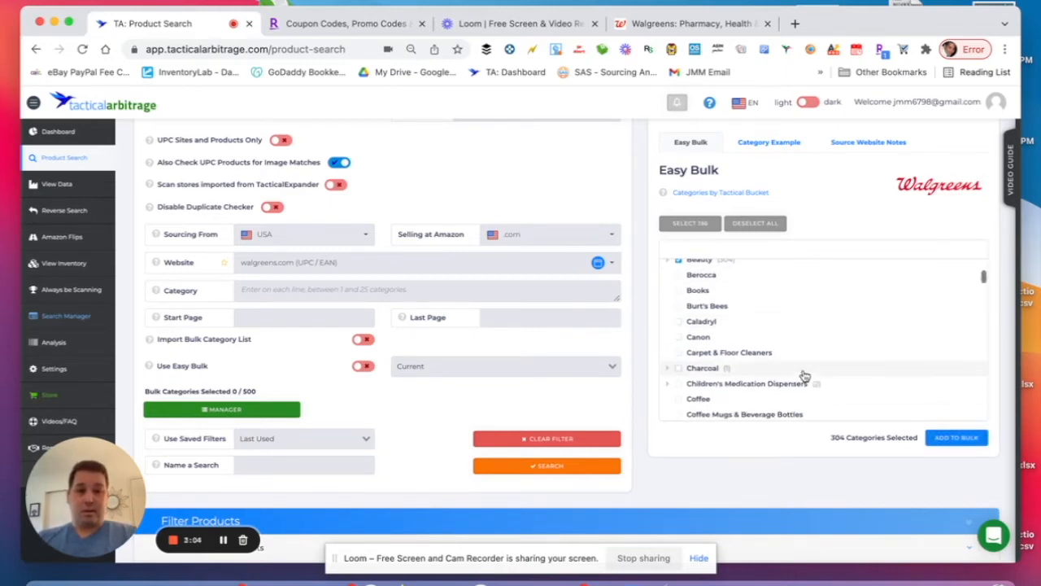
scroll(804, 374, down, 2)
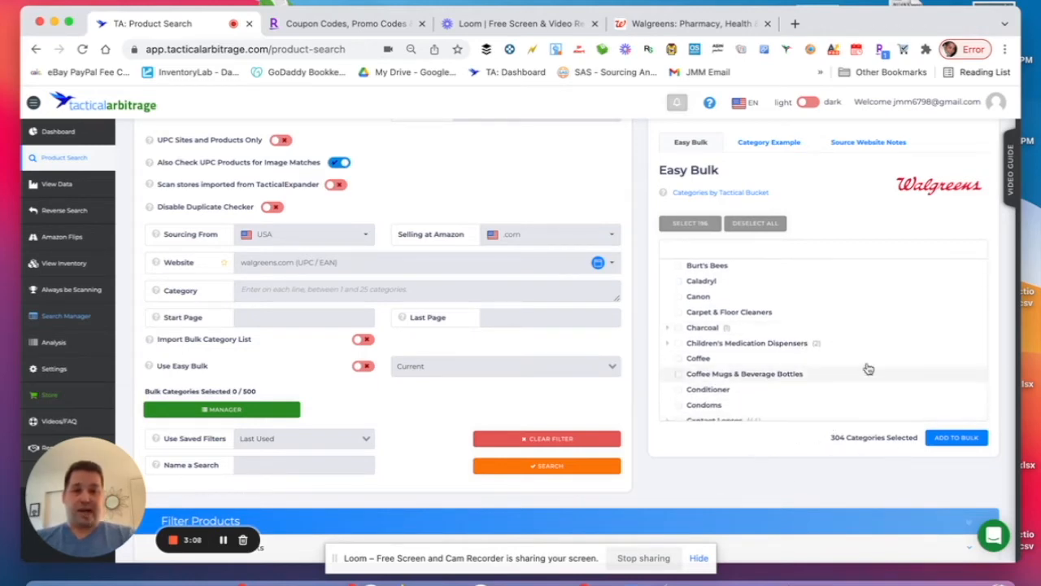
scroll(842, 367, up, 6)
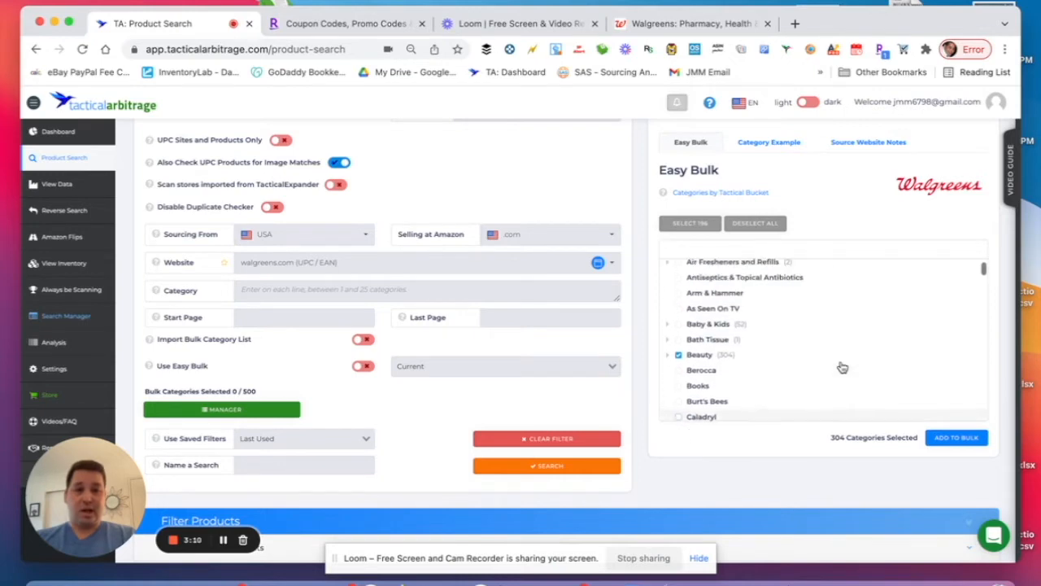
scroll(842, 367, down, 2)
scroll(842, 367, up, 1)
scroll(842, 367, down, 5)
scroll(842, 367, down, 3)
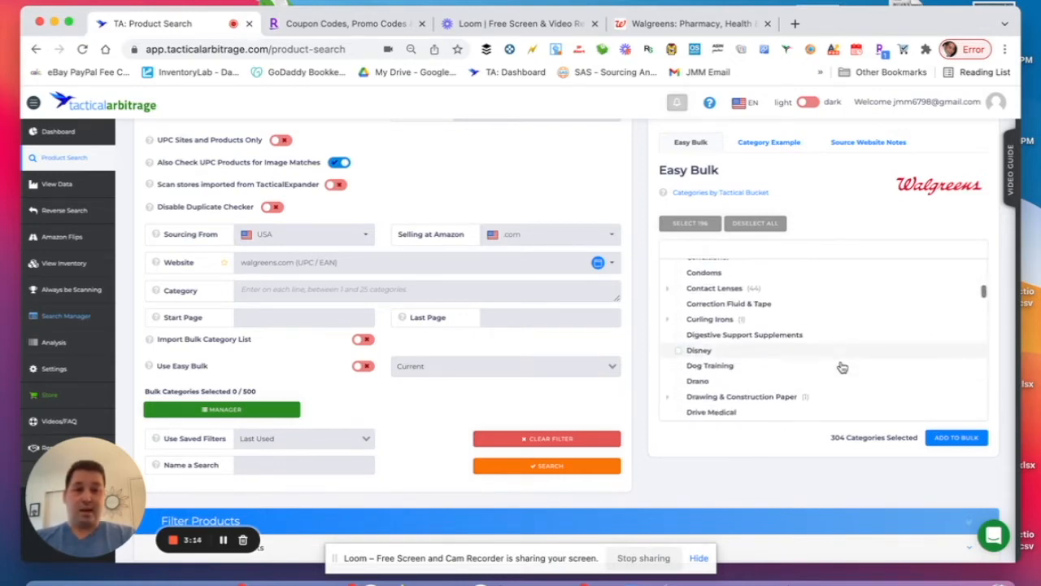
scroll(841, 367, down, 2)
scroll(842, 367, down, 7)
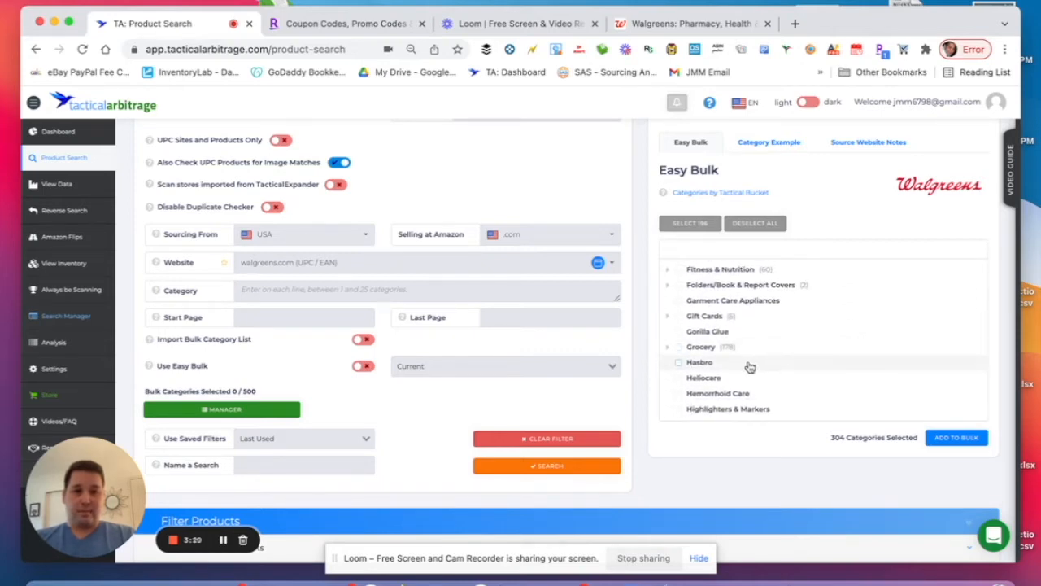
Select the Grocery category alongside Beauty and add both Walgreens category groups to the bulk search.
click(679, 348)
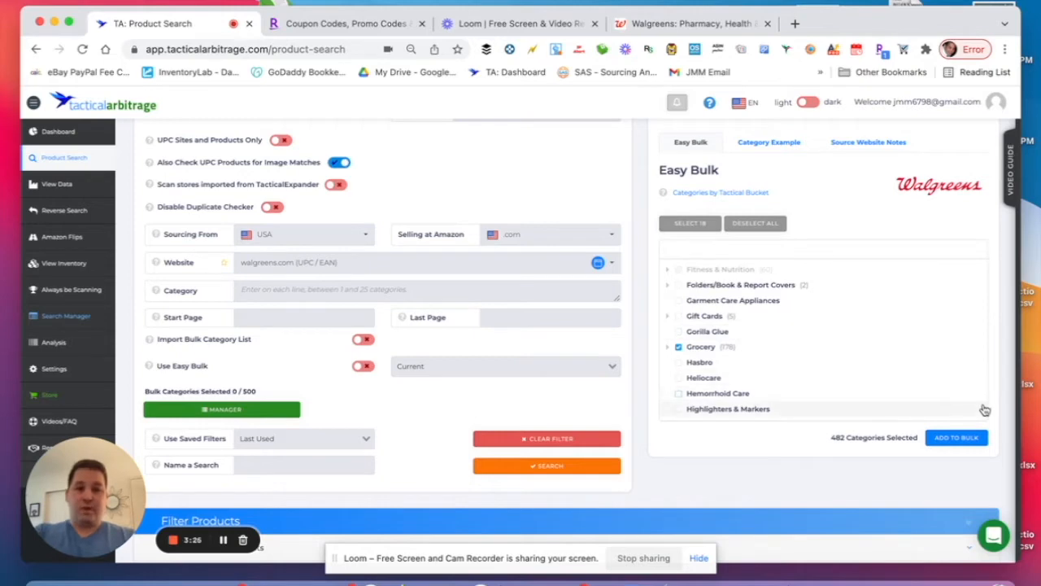
click(954, 440)
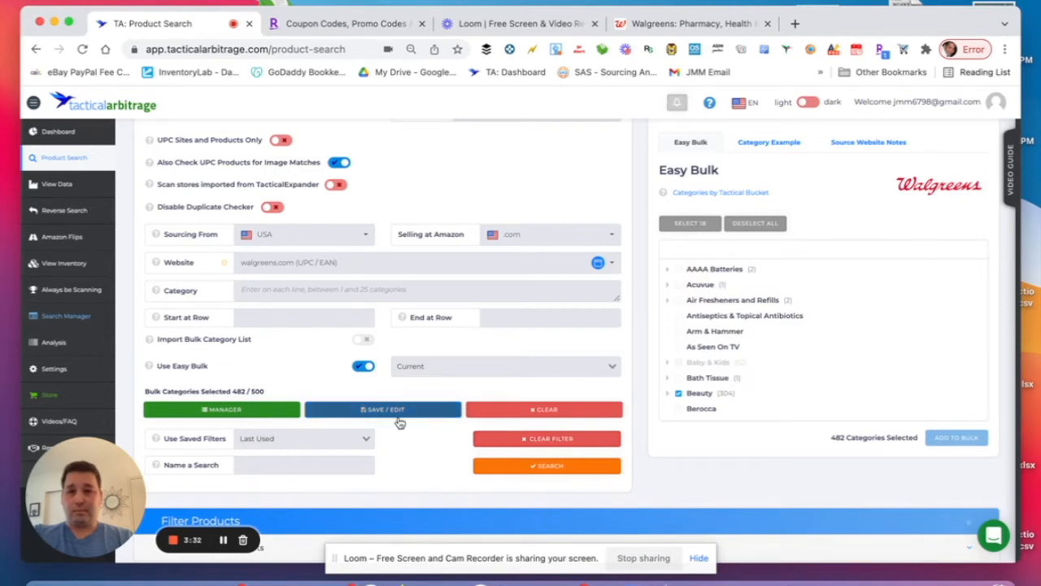
Name the search "Walgreen Beauty Grocery 20 off".
scroll(285, 319, down, 2)
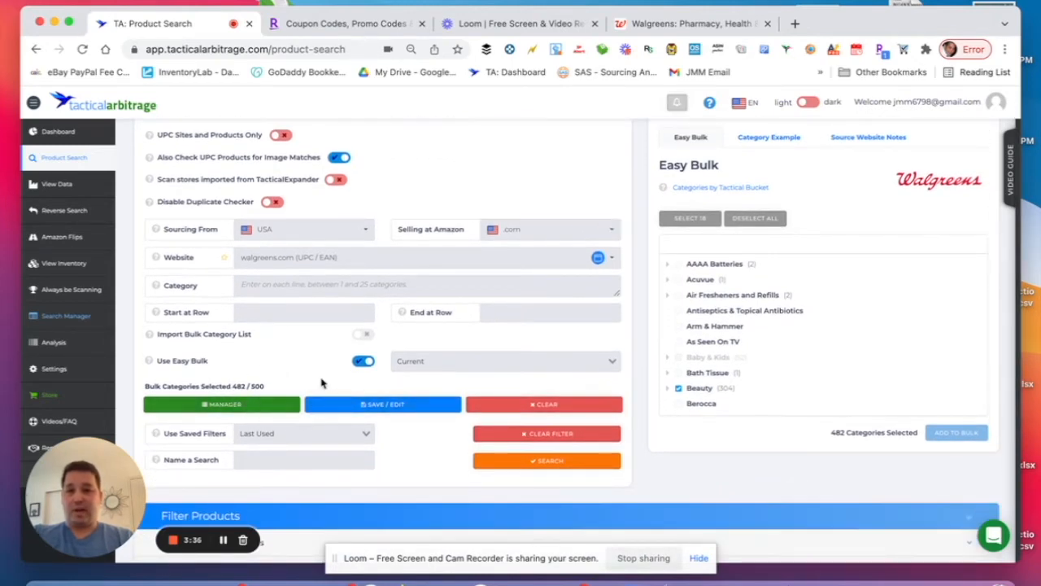
scroll(324, 381, down, 2)
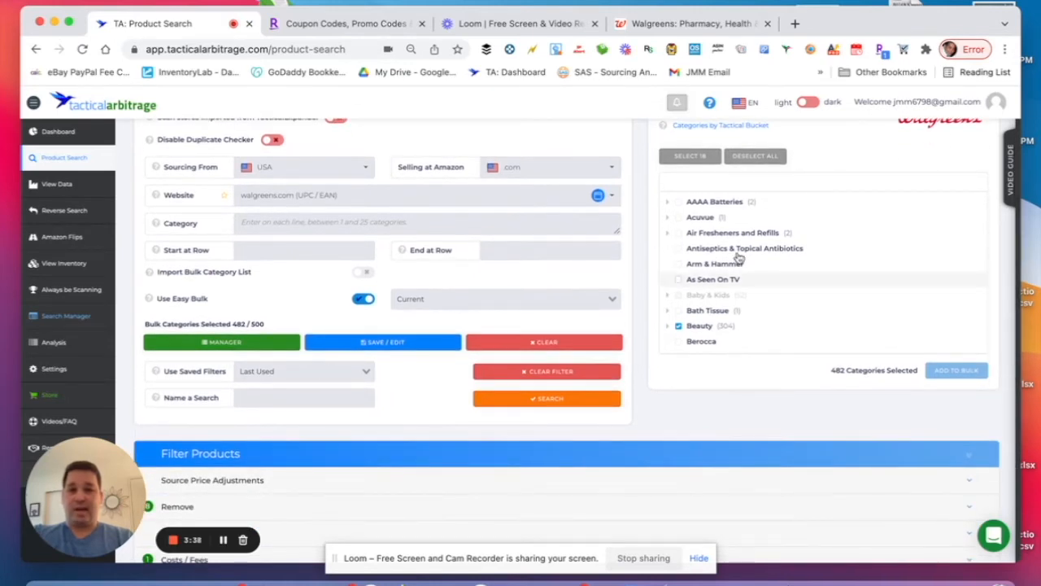
scroll(283, 327, down, 1)
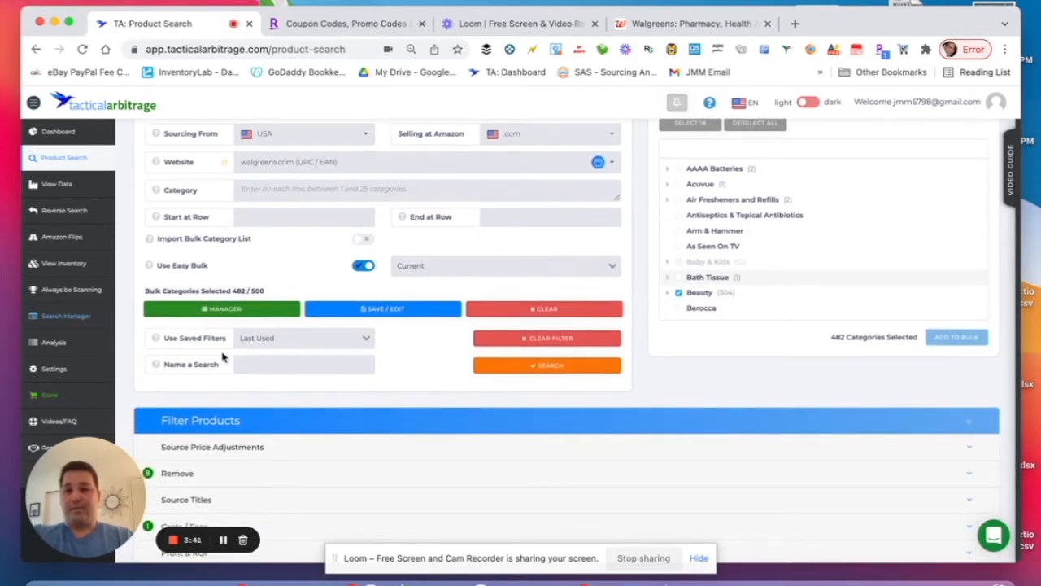
click(266, 365)
text(Walg)
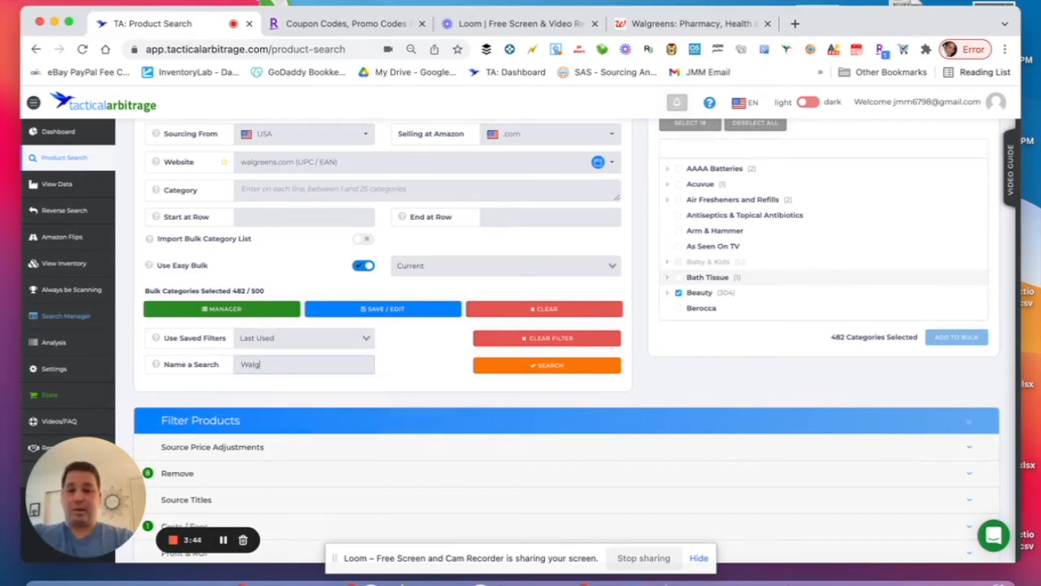
text(reen B)
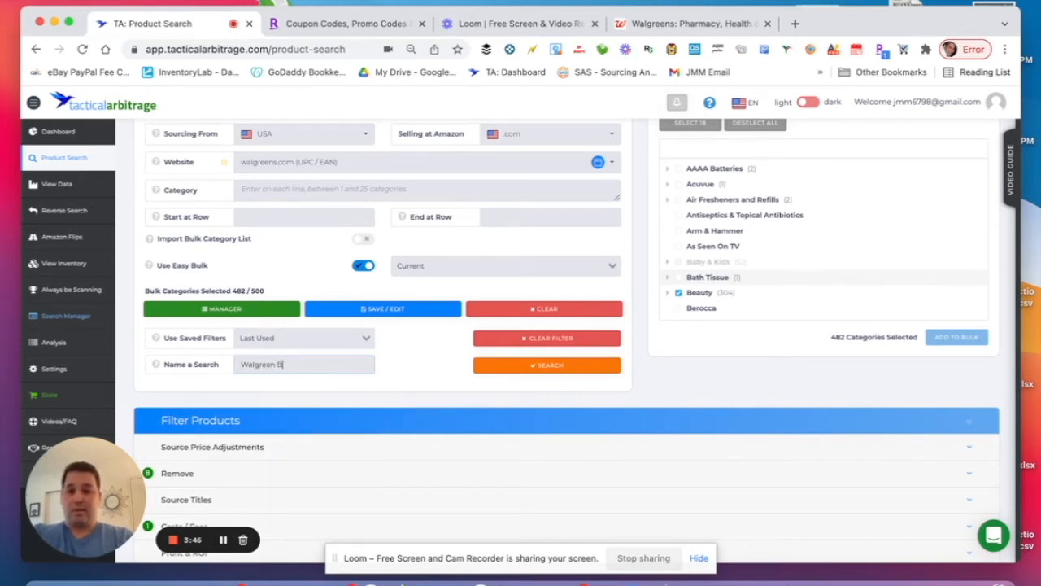
text(eauty)
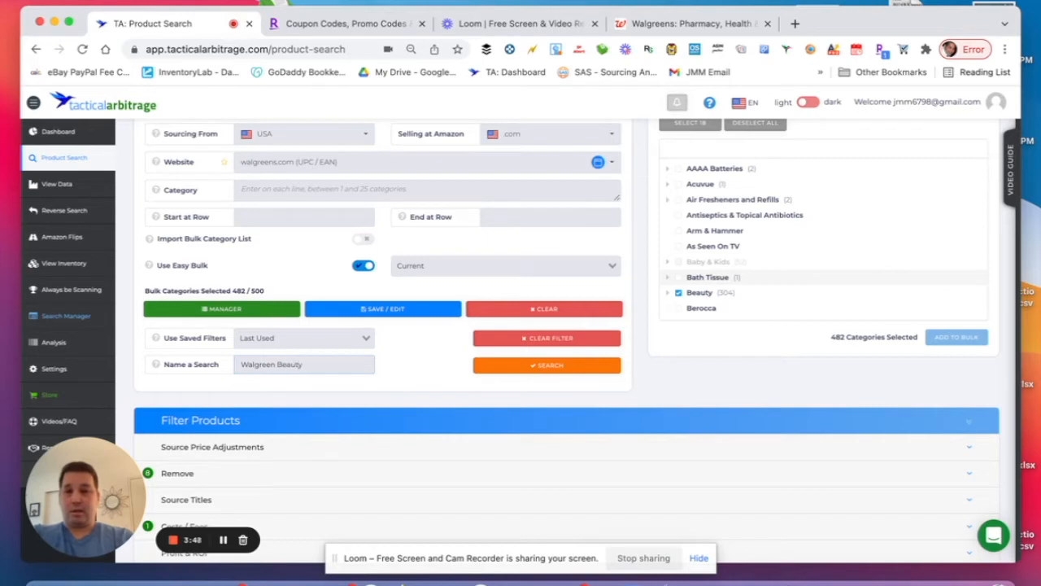
text( Gro)
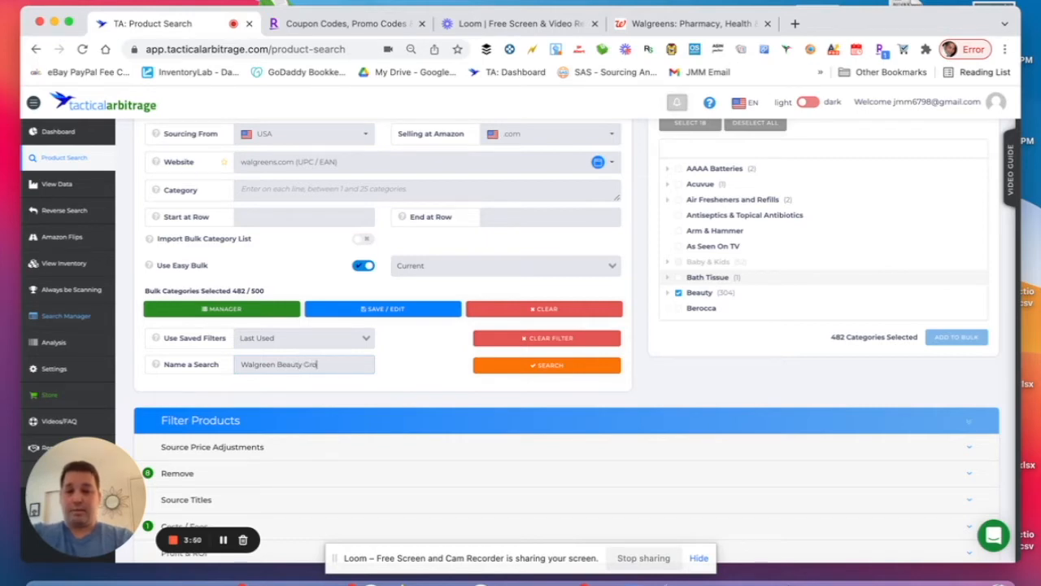
text(cery 20 off)
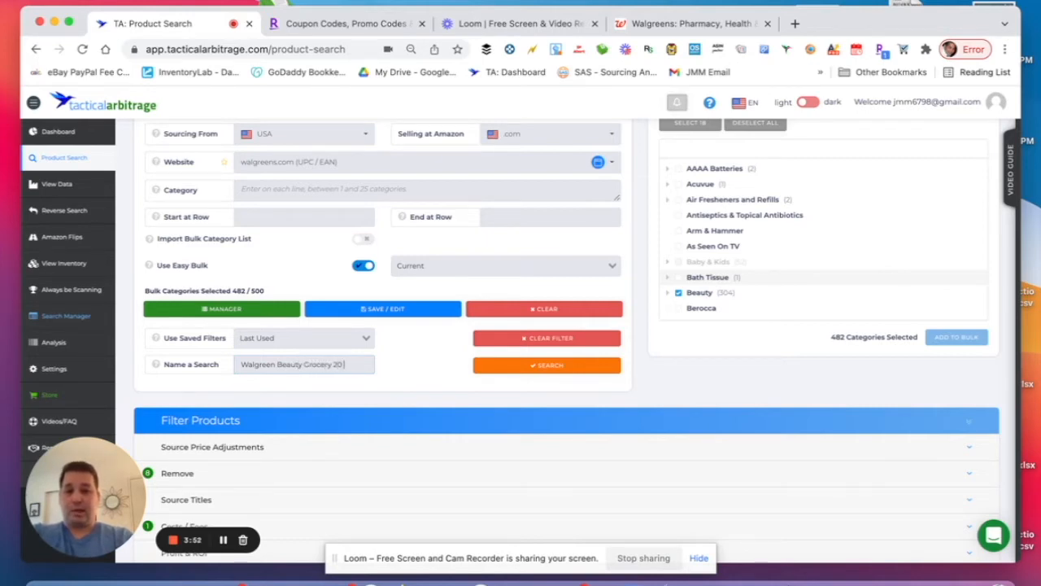
Expand the Source Price Adjustments filters and set the Store Discount to 20%.
scroll(445, 438, down, 2)
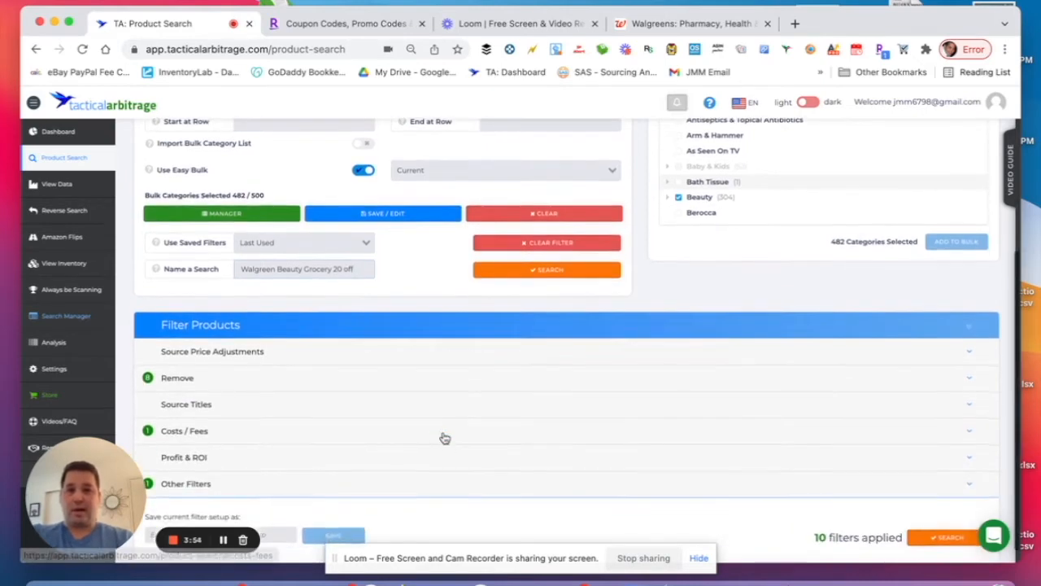
scroll(445, 438, up, 3)
scroll(445, 438, up, 1)
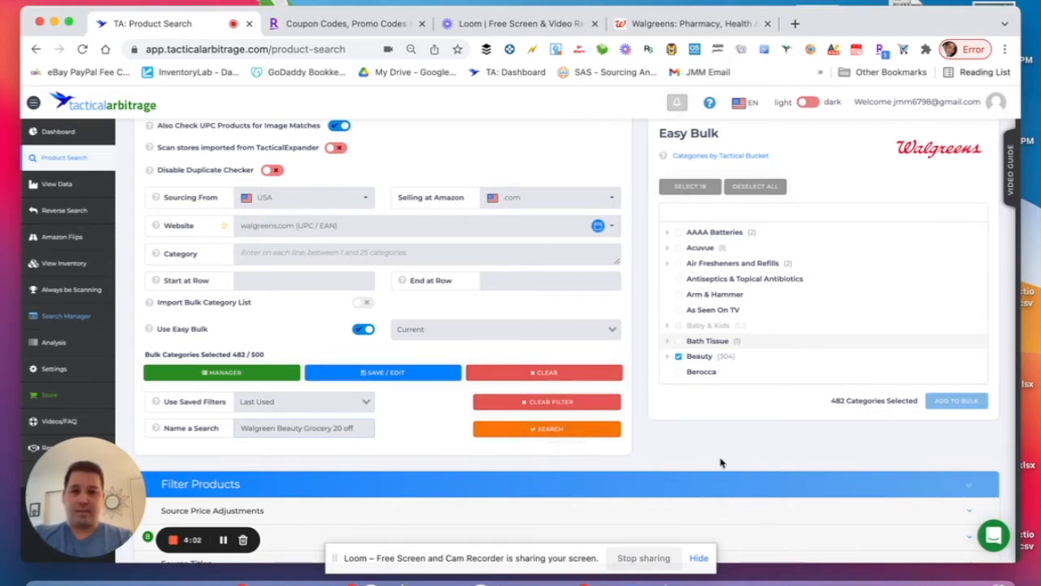
scroll(720, 463, down, 1)
scroll(721, 462, down, 3)
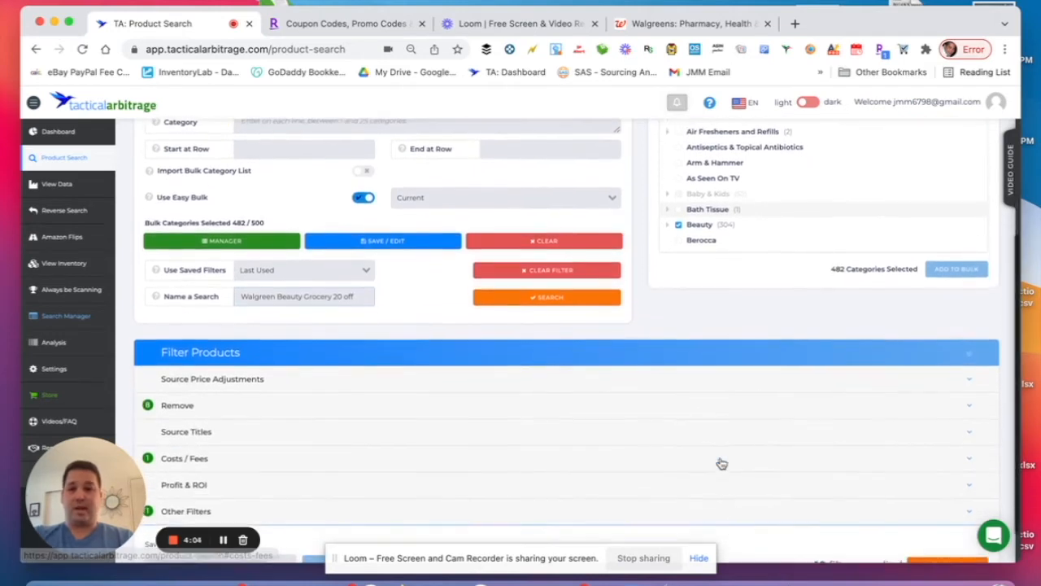
scroll(721, 463, down, 1)
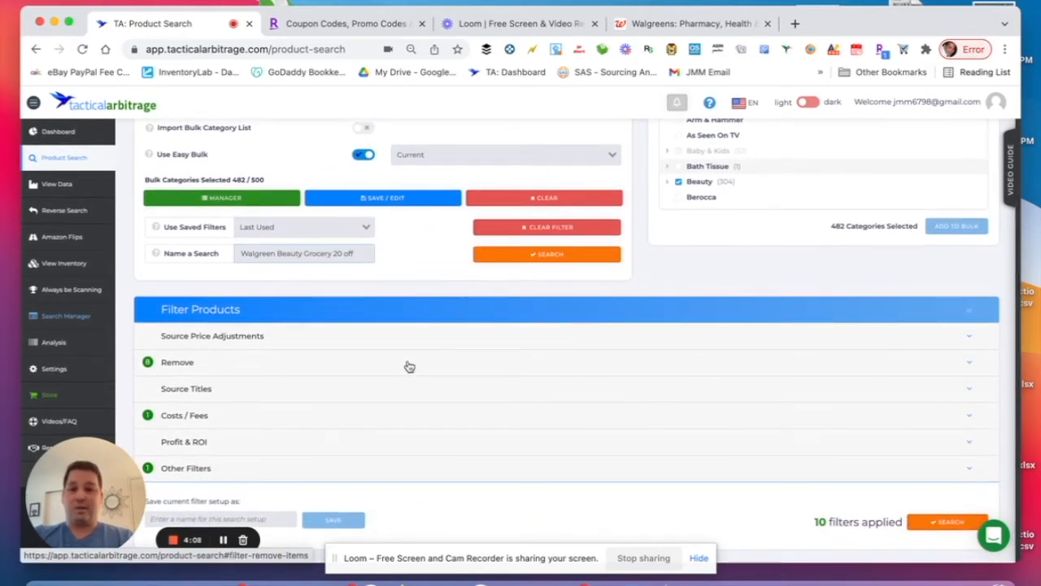
click(406, 336)
scroll(492, 366, down, 1)
scroll(492, 366, down, 2)
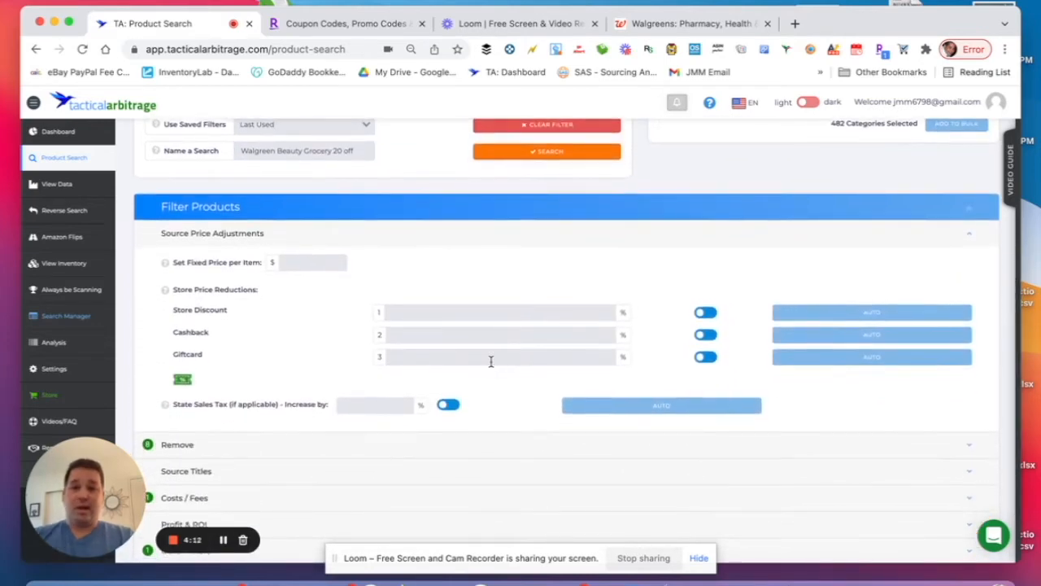
click(463, 313)
text(20)
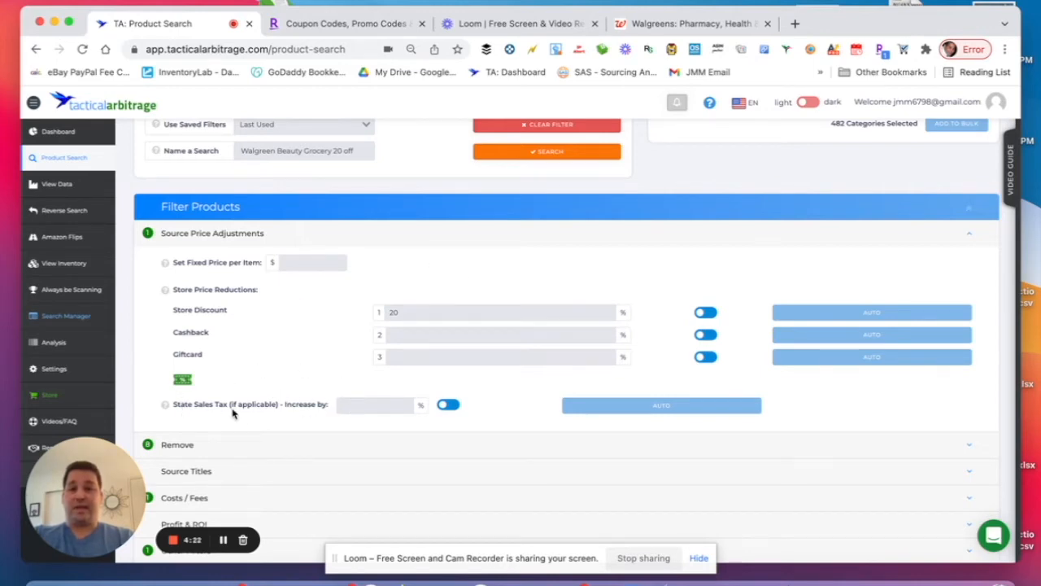
Enter a 6% State Sales Tax increase, and clear that value again.
click(374, 404)
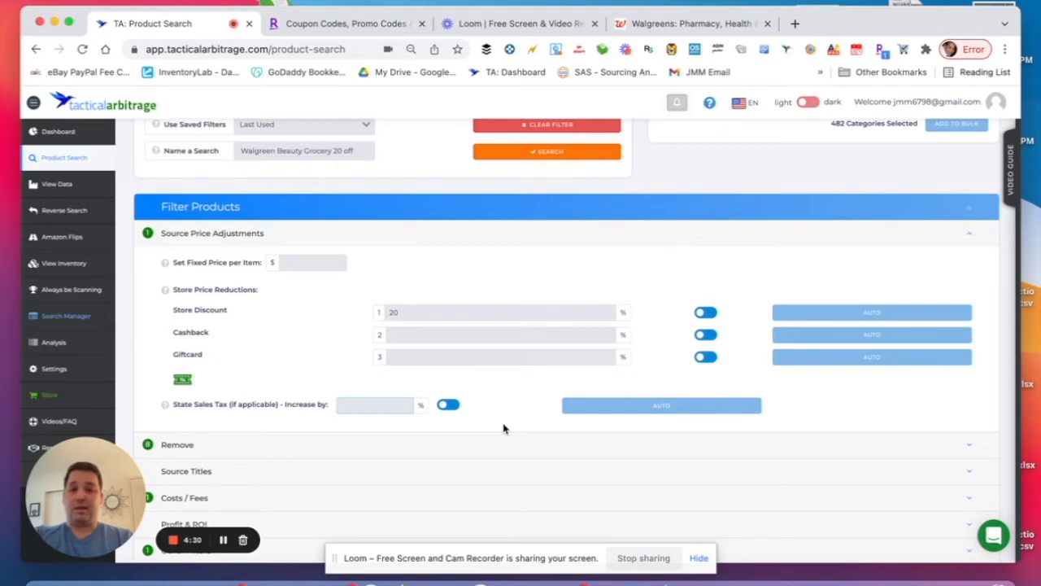
text(6)
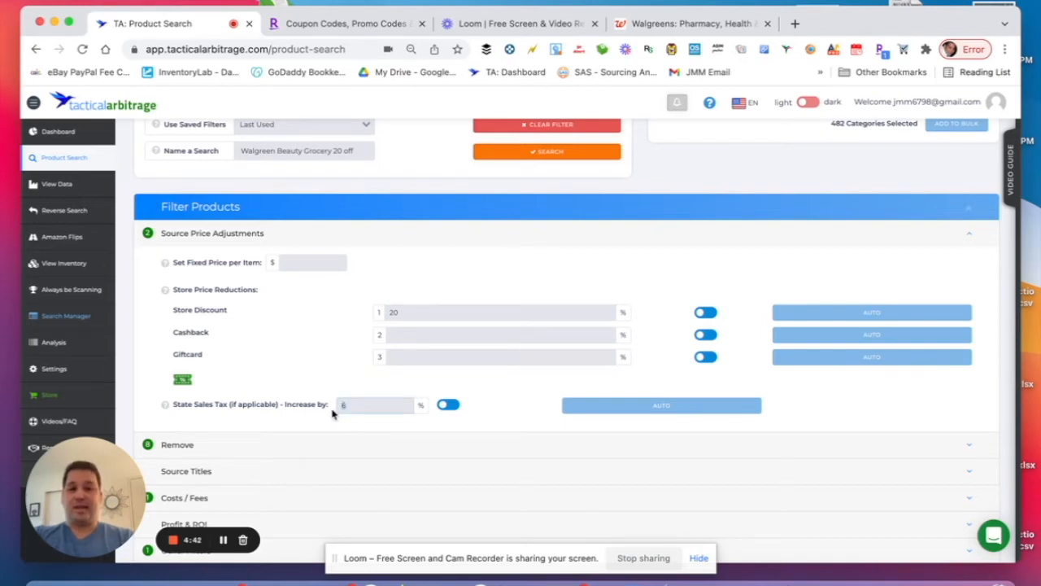
key(BackSpace)
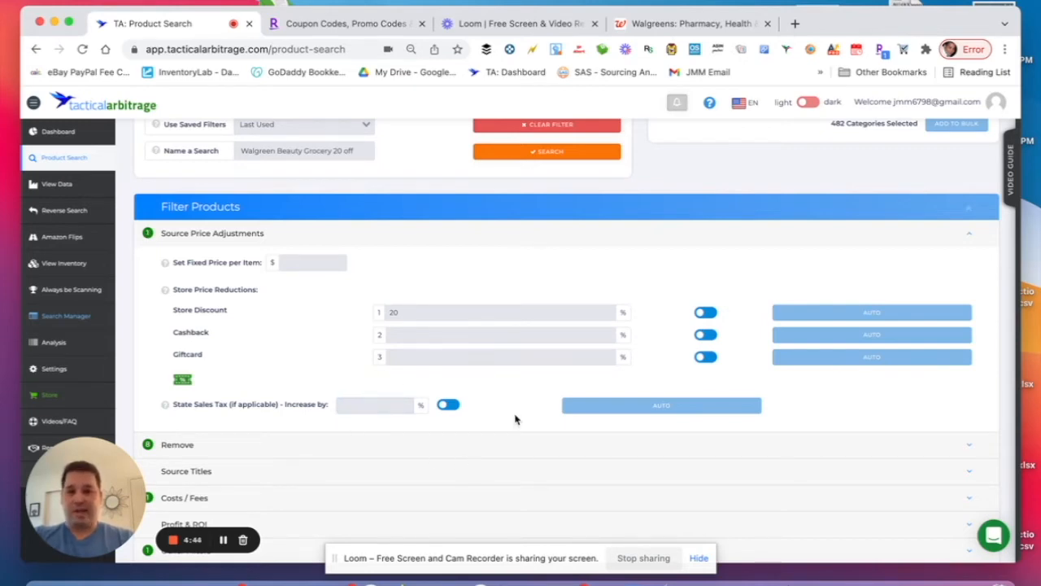
Expand the Remove filters and review their limits for sales, sellers, reviews, ratings, Amazon price and stock without changing them.
scroll(515, 419, down, 2)
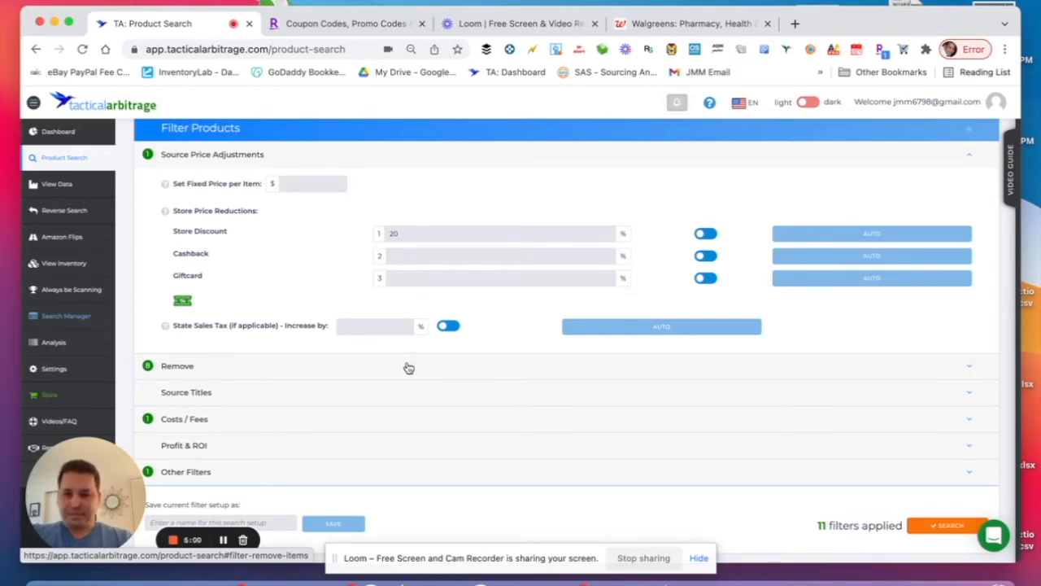
scroll(408, 368, down, 1)
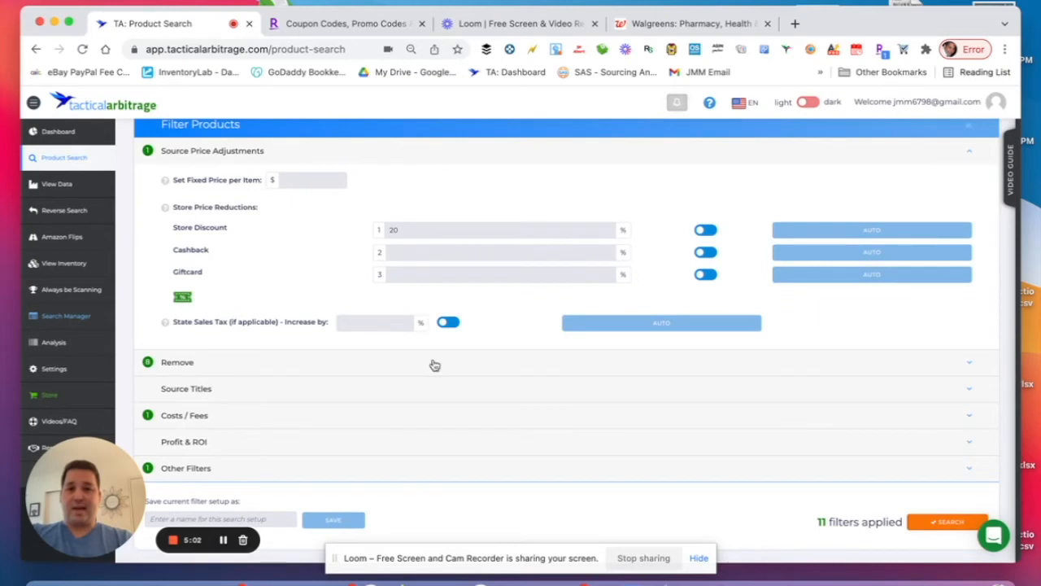
scroll(407, 350, down, 1)
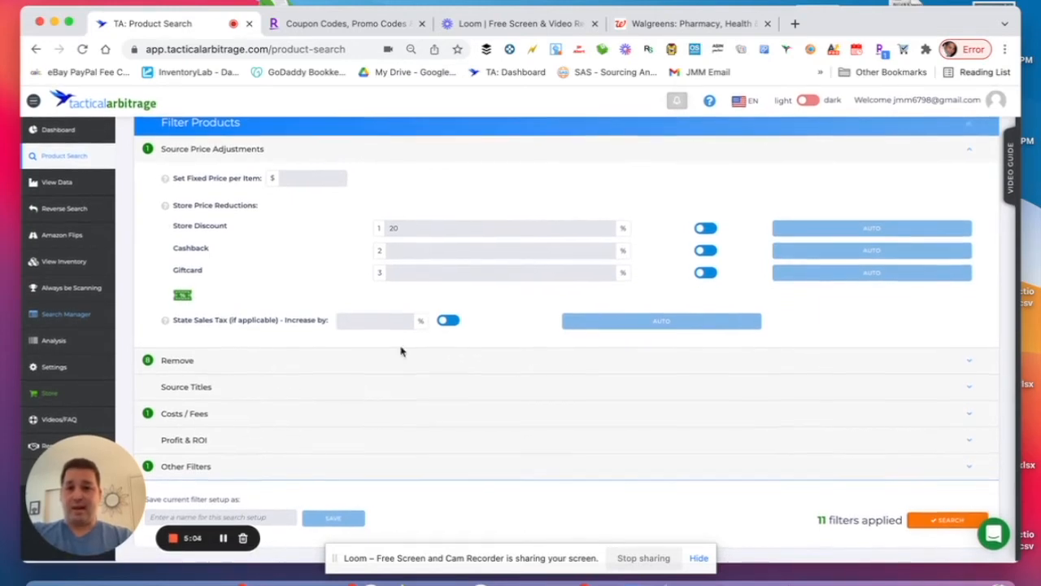
click(290, 365)
scroll(419, 398, down, 3)
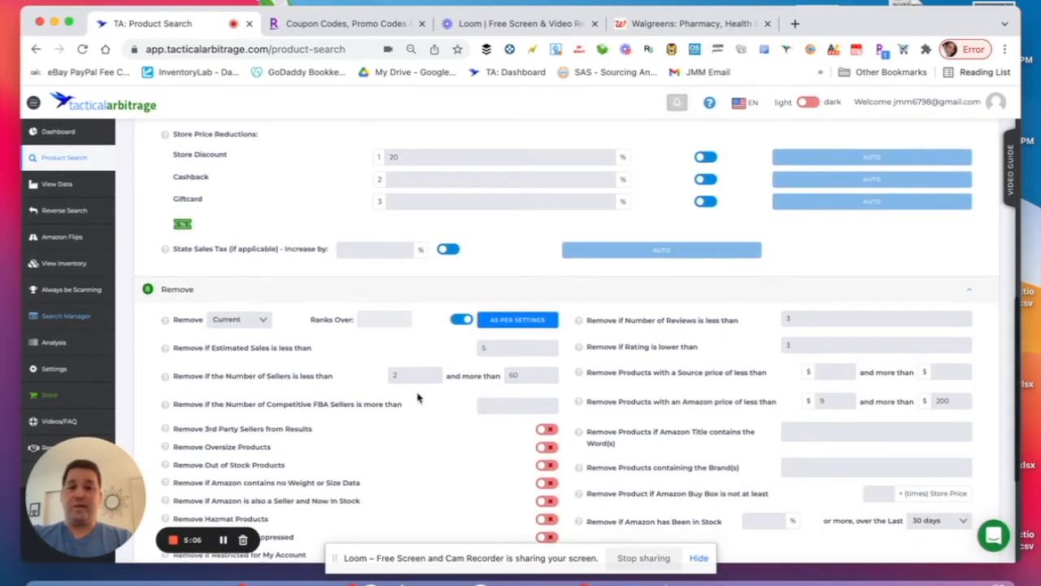
scroll(417, 397, down, 4)
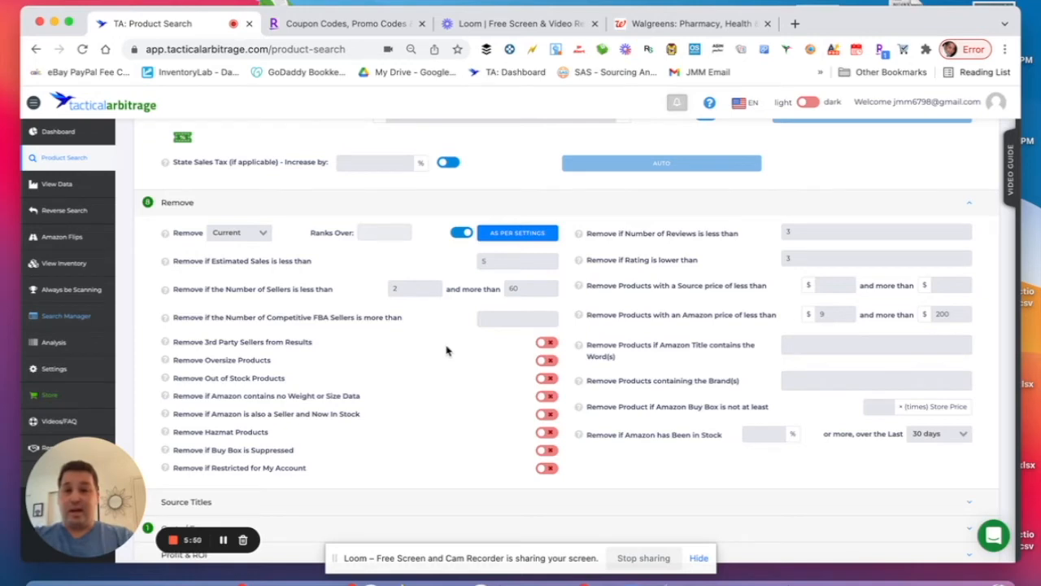
scroll(341, 341, down, 1)
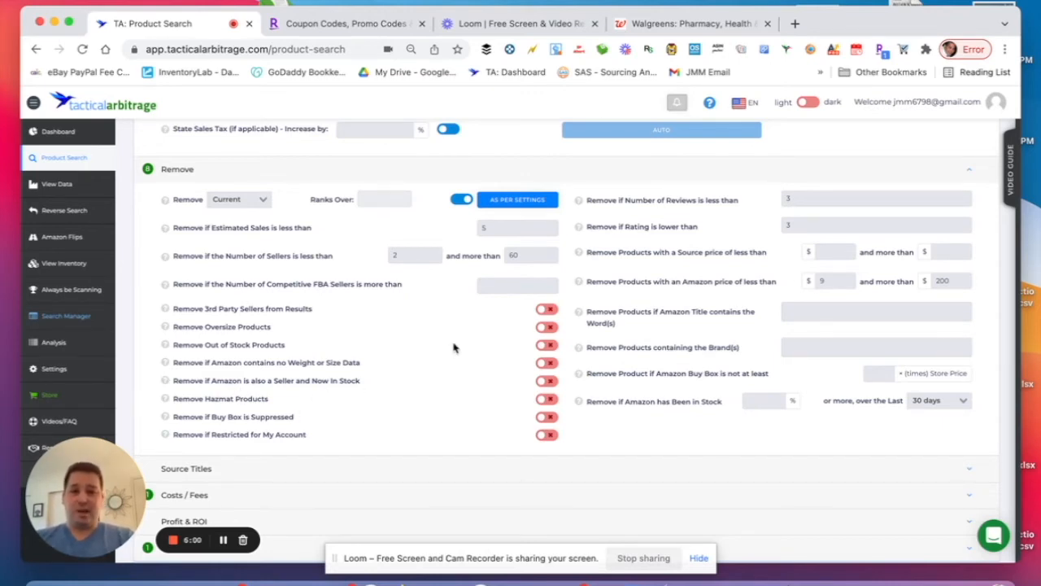
scroll(722, 273, up, 1)
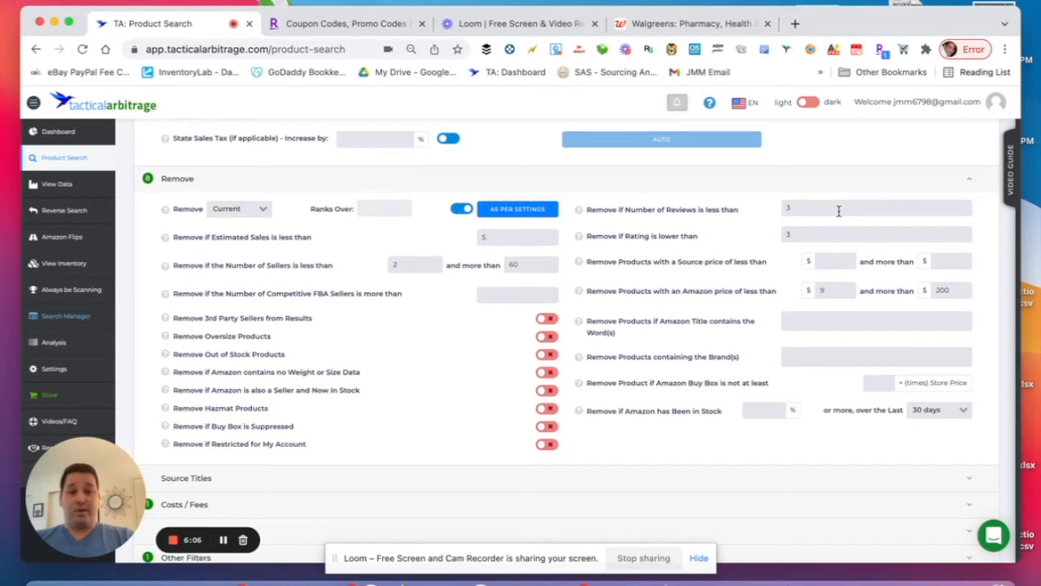
click(827, 234)
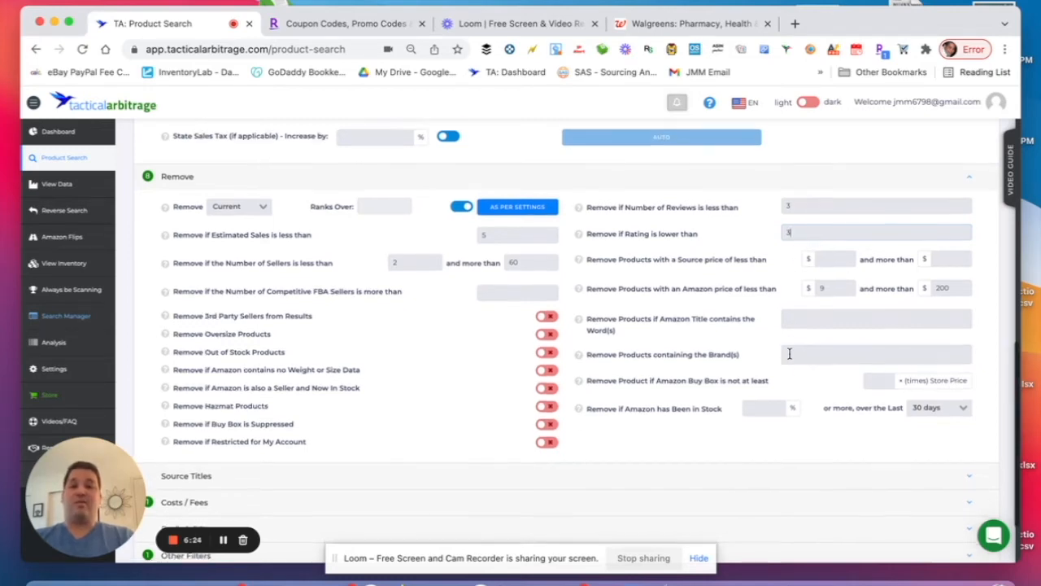
scroll(789, 354, down, 1)
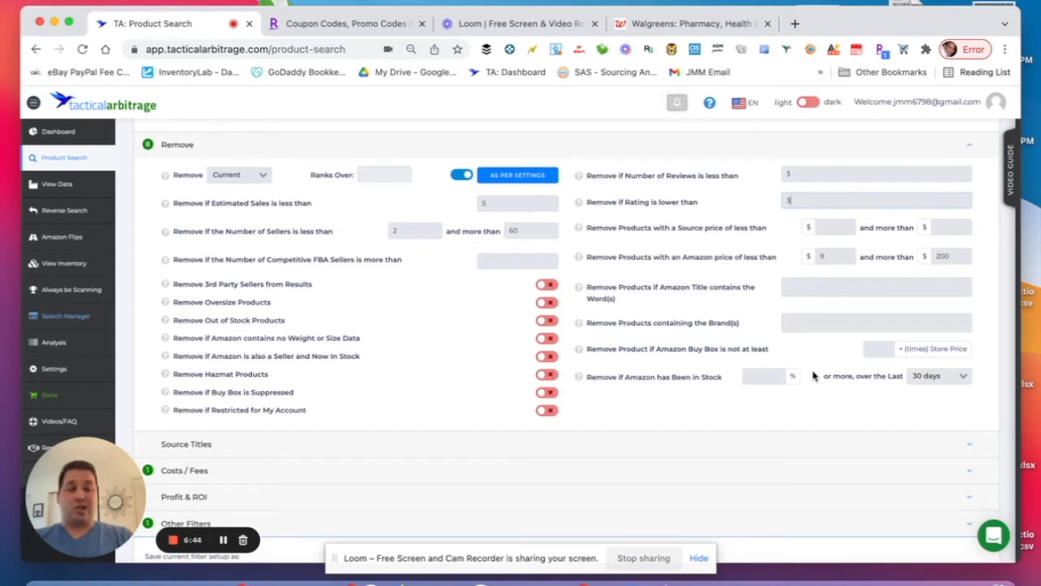
scroll(863, 342, down, 1)
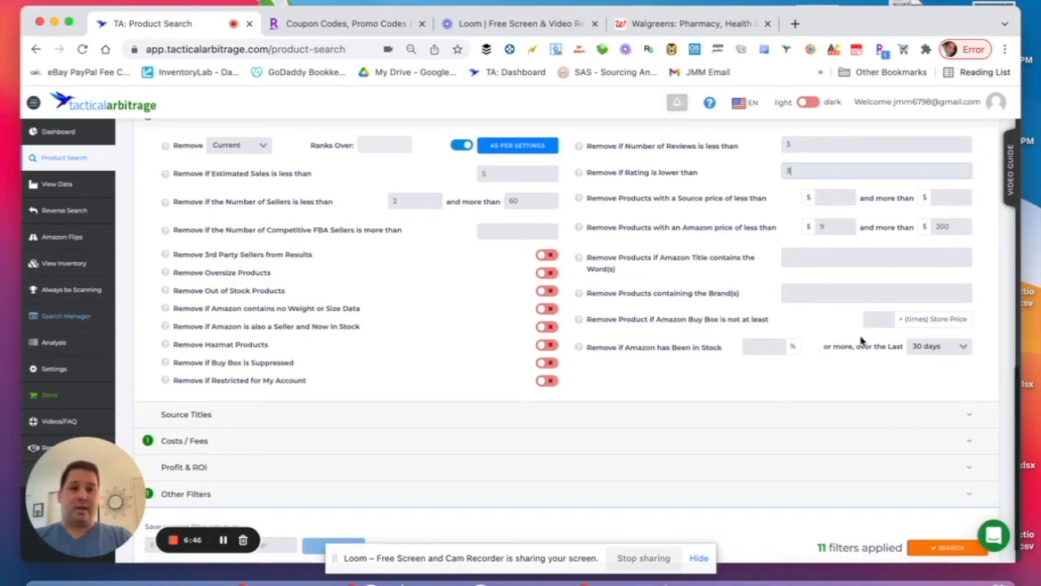
scroll(862, 341, up, 1)
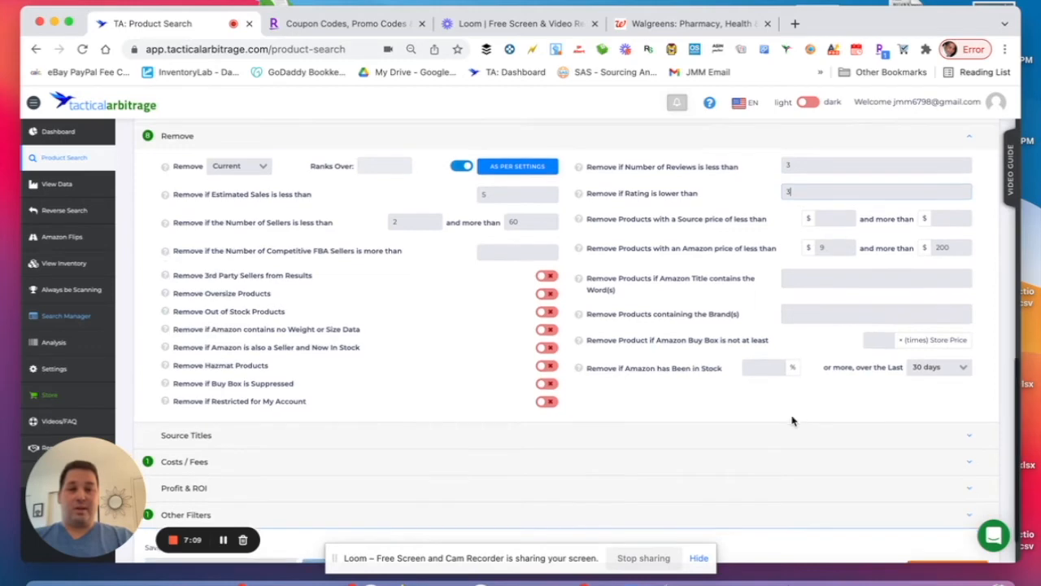
scroll(793, 420, down, 2)
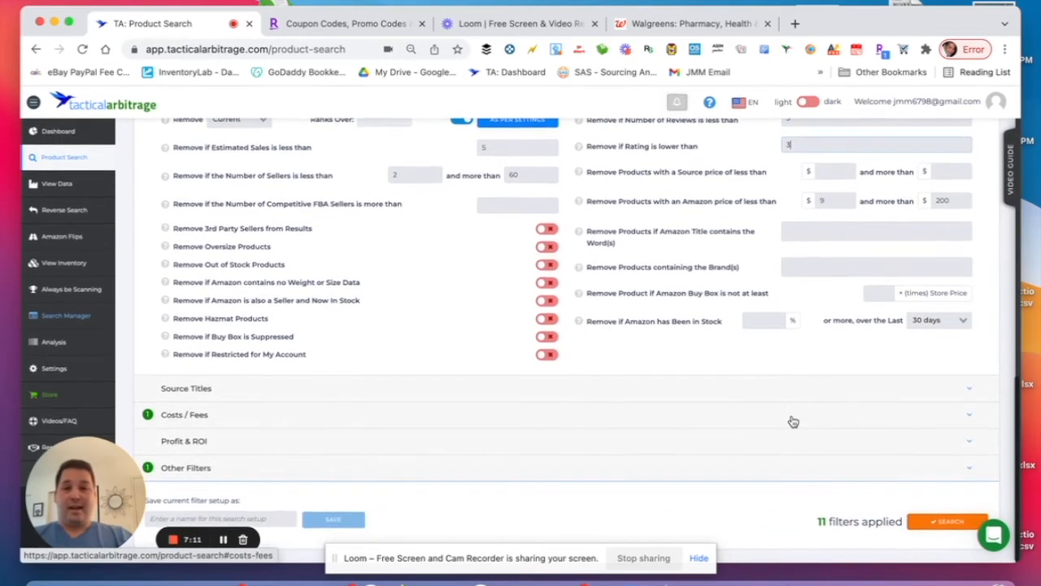
scroll(667, 333, up, 2)
scroll(667, 334, up, 3)
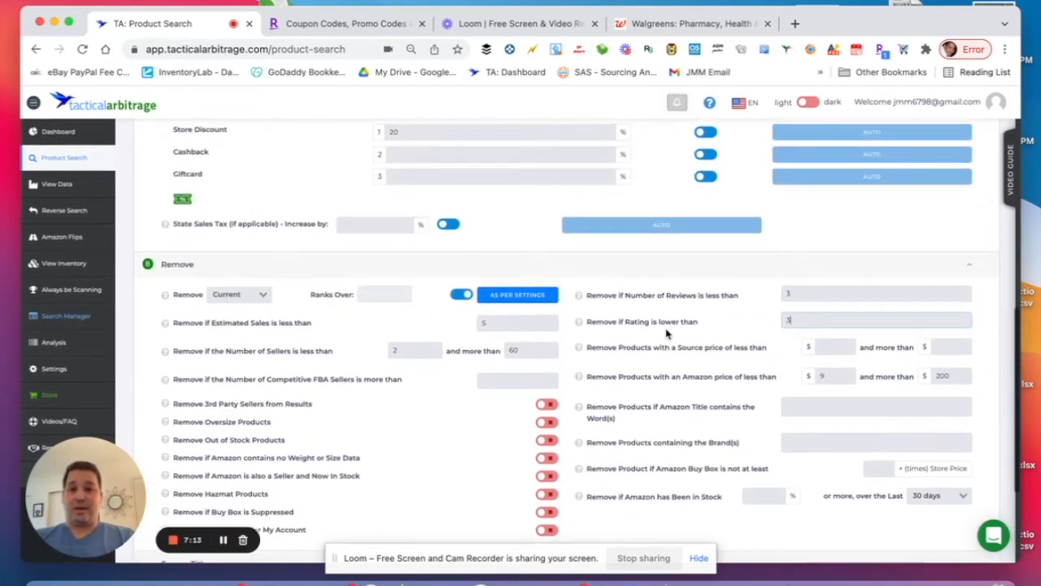
Expand the Source Titles, Costs / Fees and Profit & ROI filter sections and review their options.
scroll(667, 334, down, 5)
click(300, 390)
scroll(529, 412, down, 4)
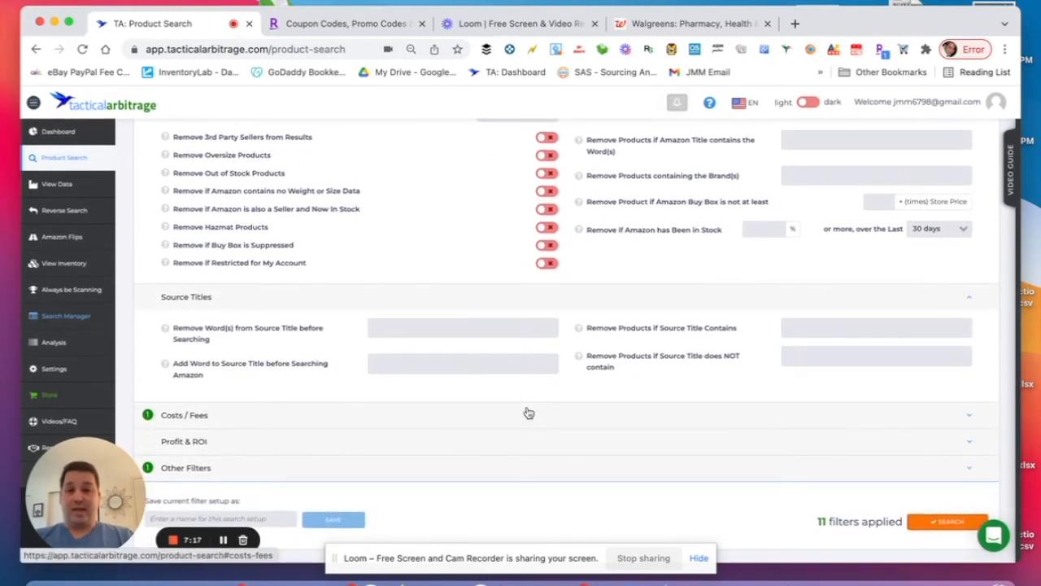
click(288, 419)
scroll(344, 420, down, 2)
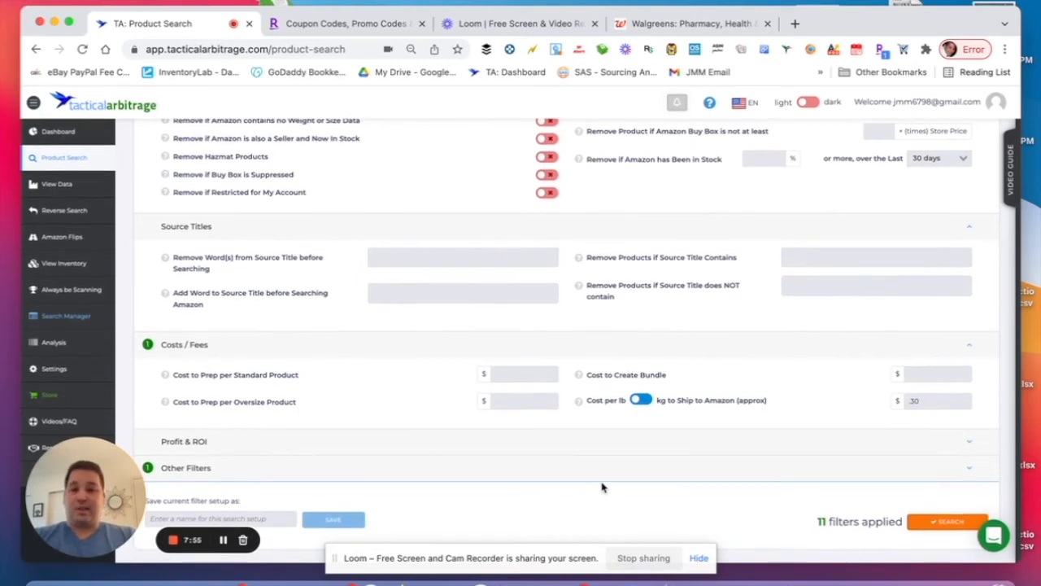
click(470, 441)
scroll(480, 420, down, 2)
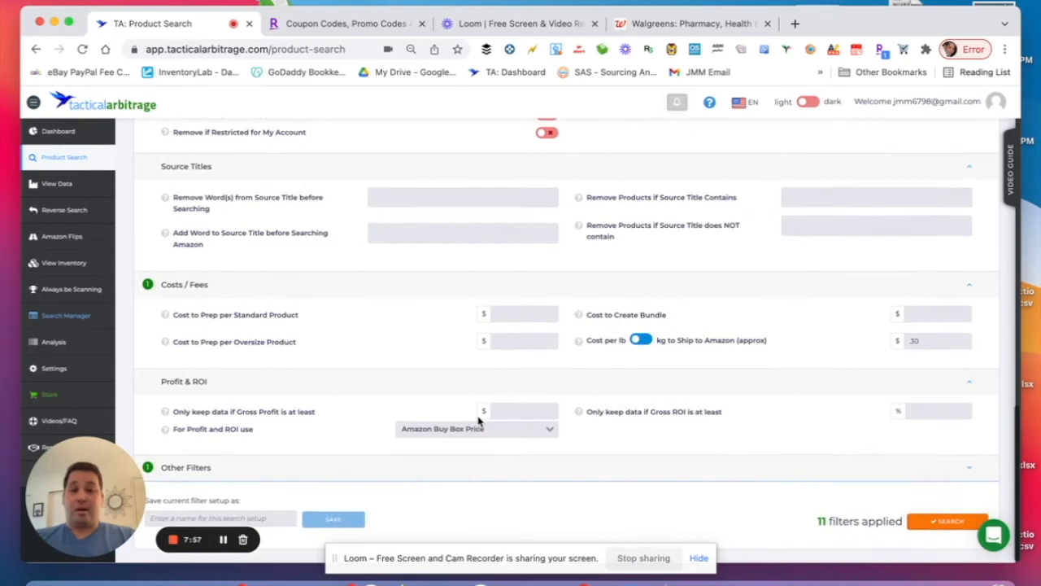
Set the Profit & ROI filters to keep data only with gross profit of at least $1 and gross ROI of at least 10%.
click(510, 407)
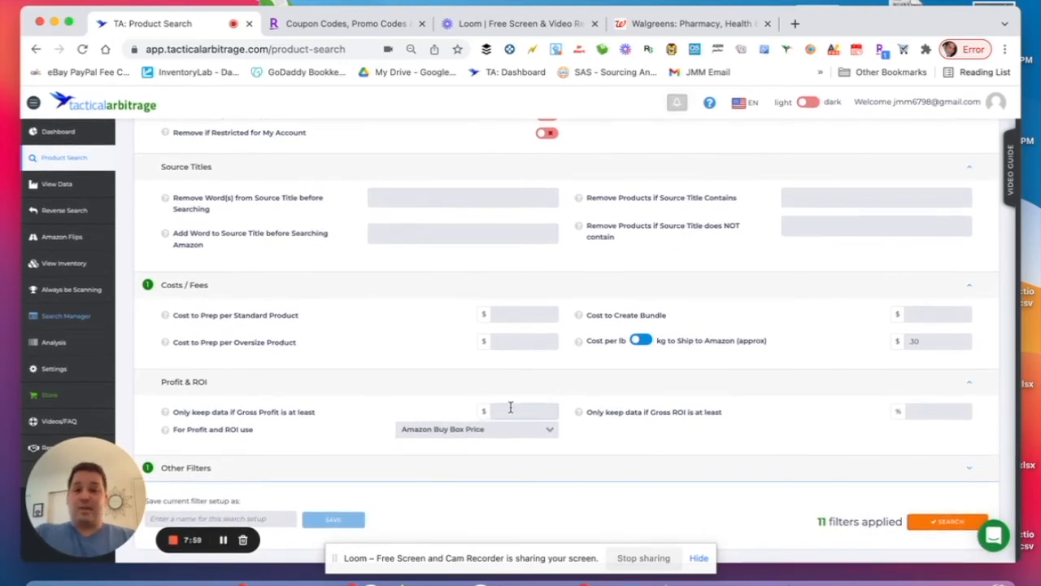
text(1)
click(919, 411)
text(10)
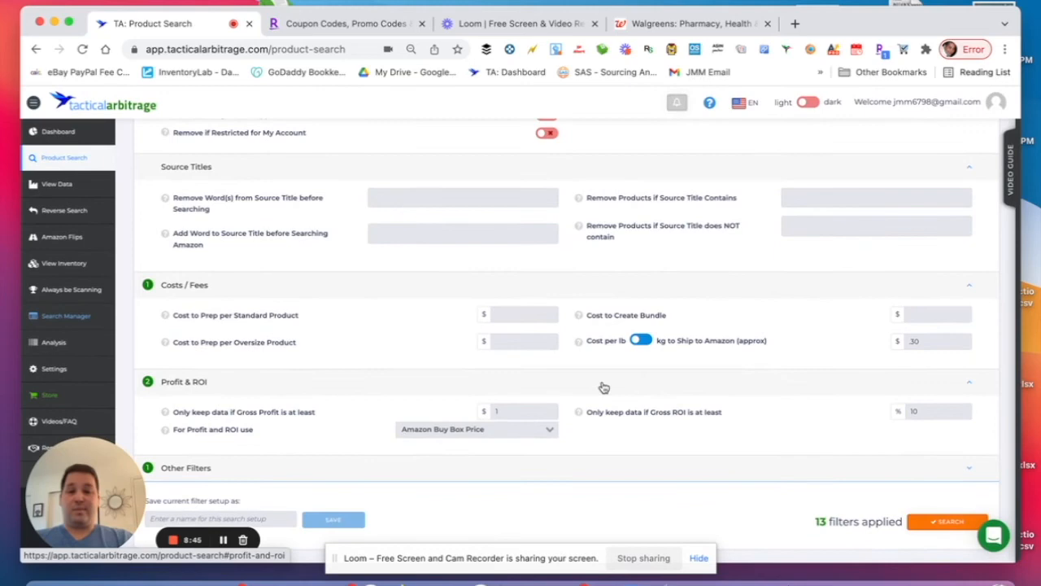
Review the Walgreens search setup and its applied filters, and start the product search.
scroll(686, 257, up, 10)
scroll(686, 257, up, 15)
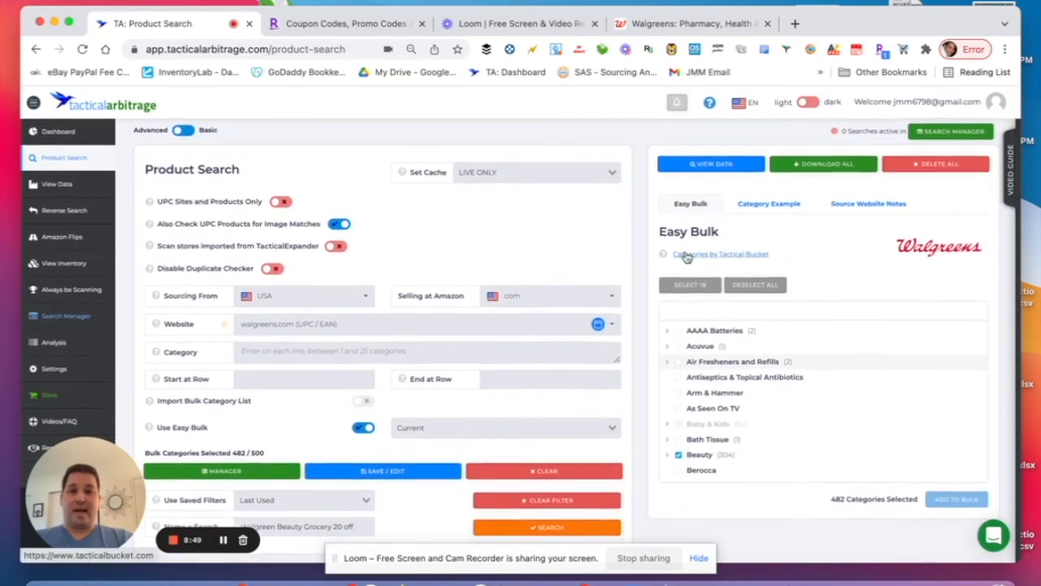
scroll(685, 257, down, 6)
scroll(686, 257, up, 7)
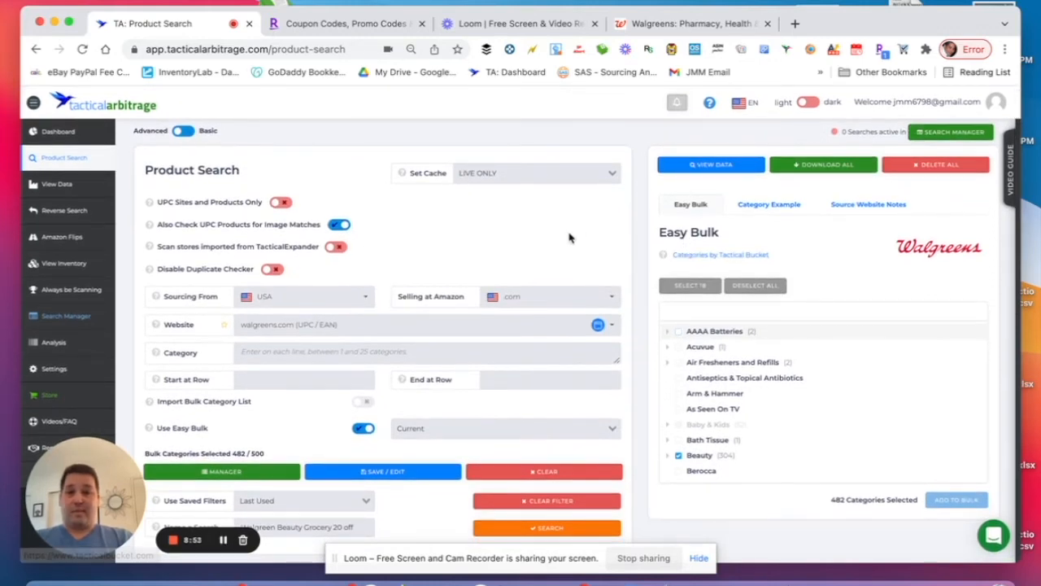
scroll(395, 144, down, 1)
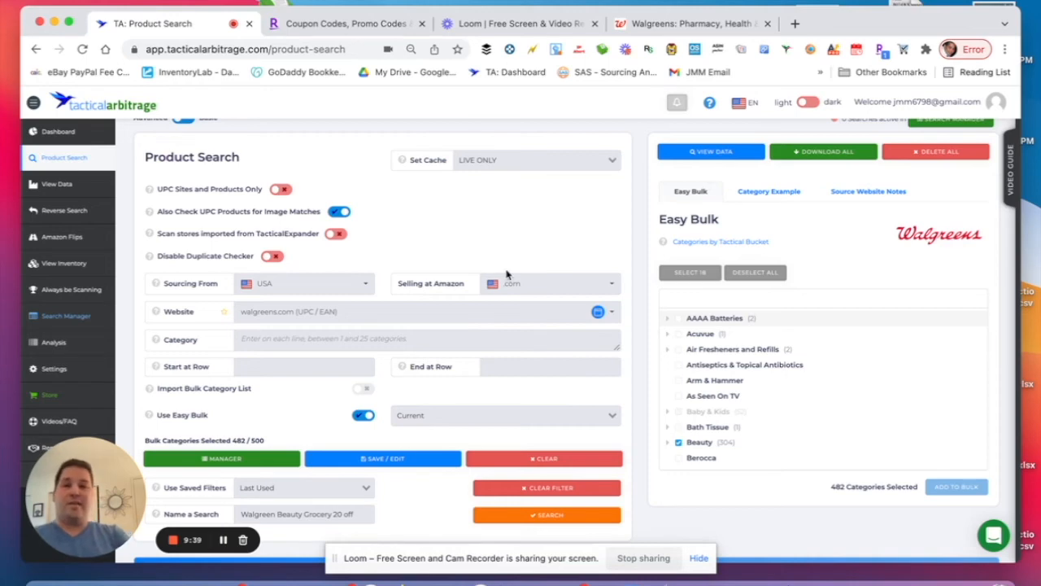
scroll(506, 275, down, 1)
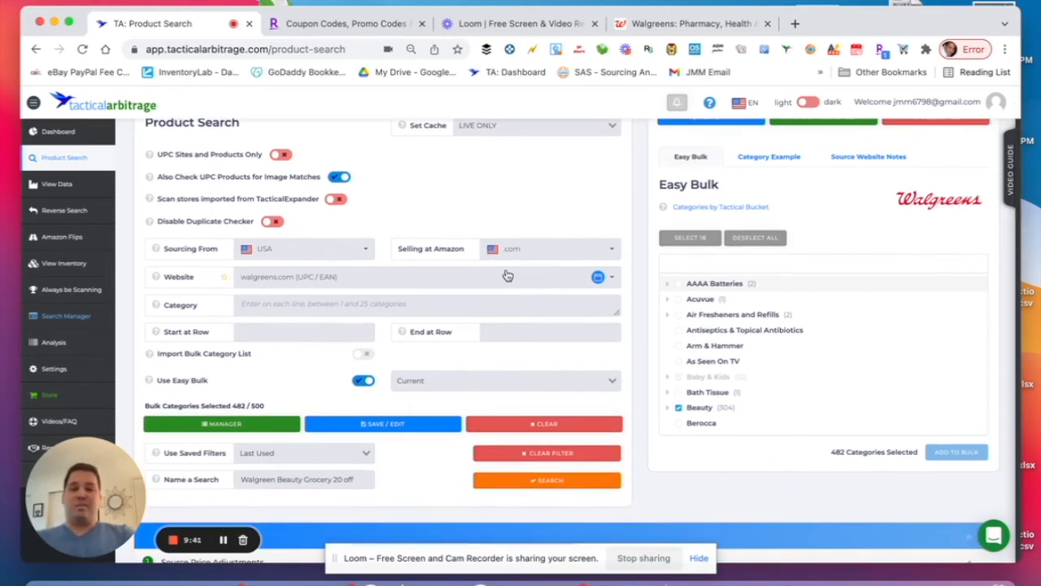
scroll(506, 275, down, 5)
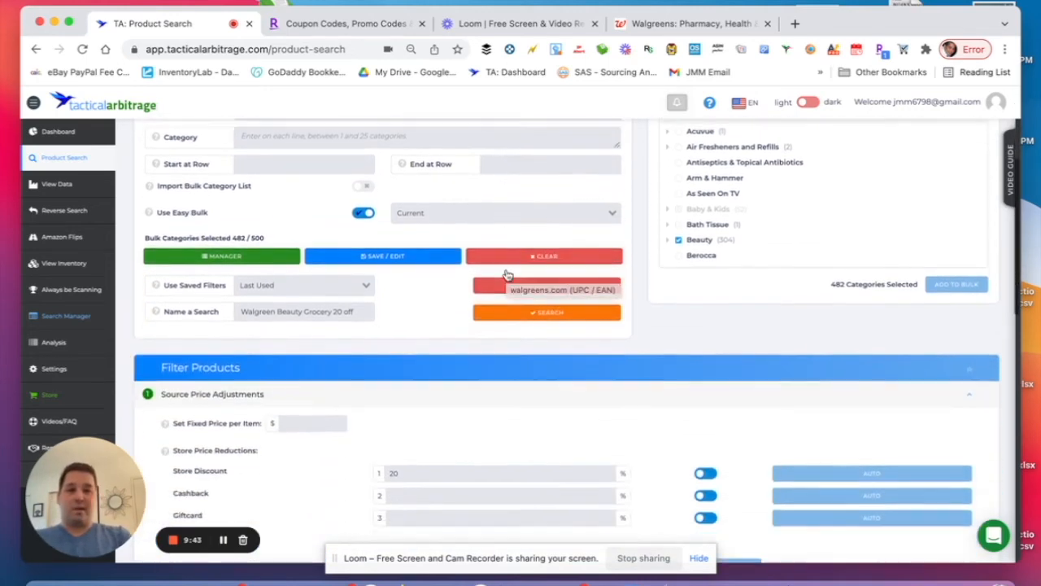
scroll(506, 275, down, 15)
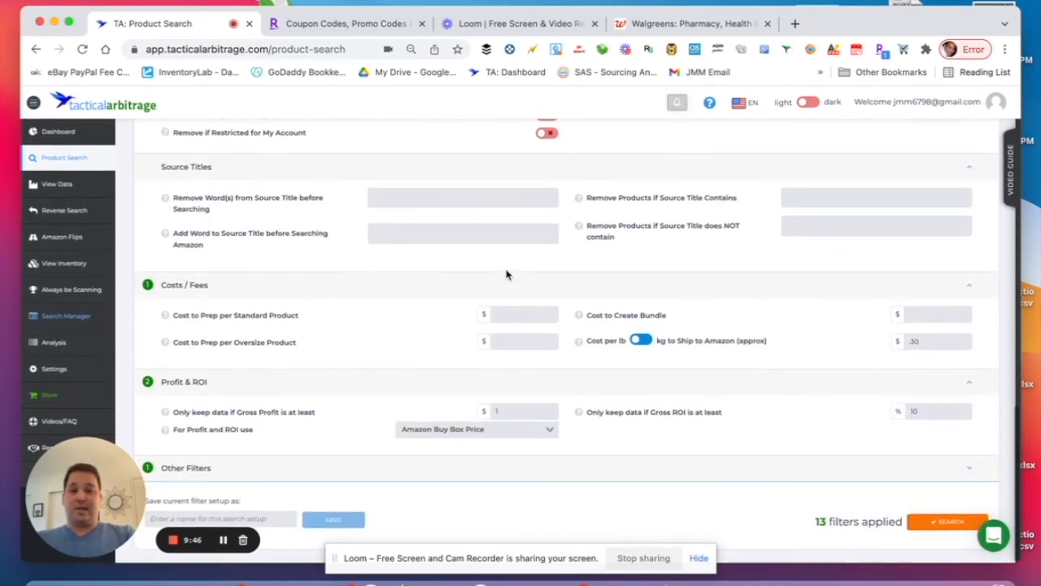
click(935, 524)
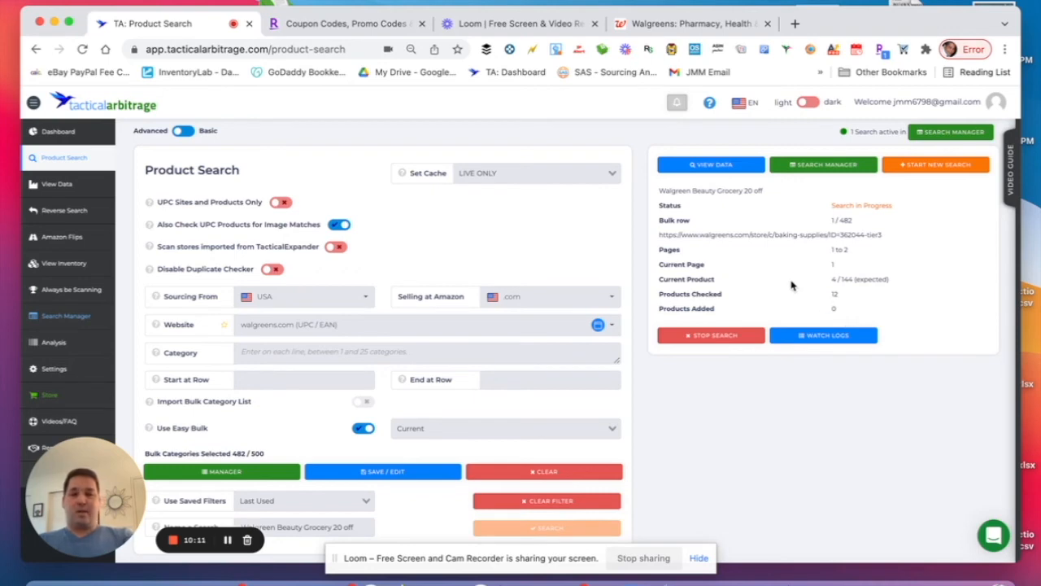
scroll(759, 404, down, 2)
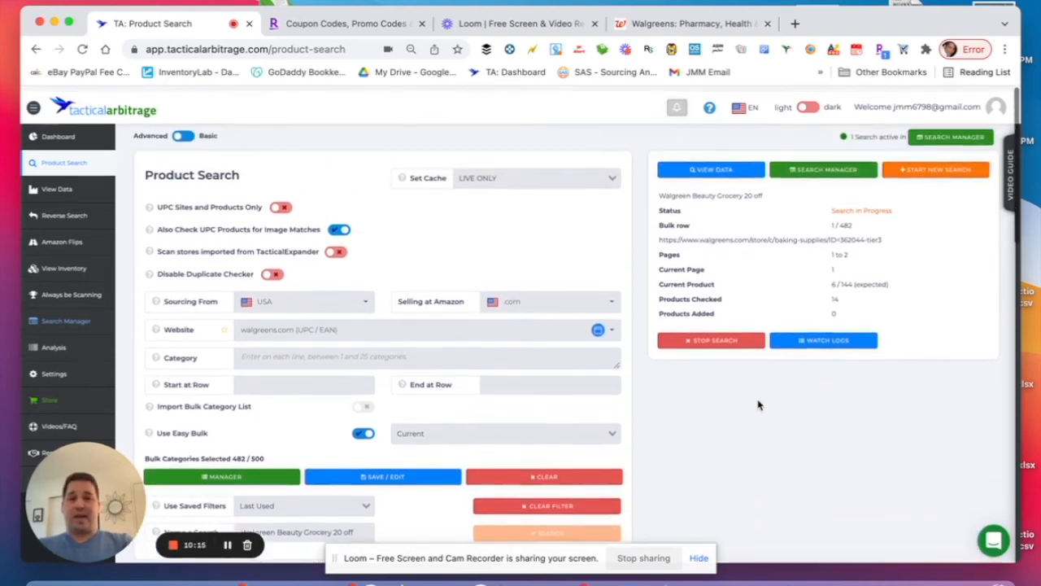
scroll(758, 404, down, 5)
scroll(758, 404, down, 1)
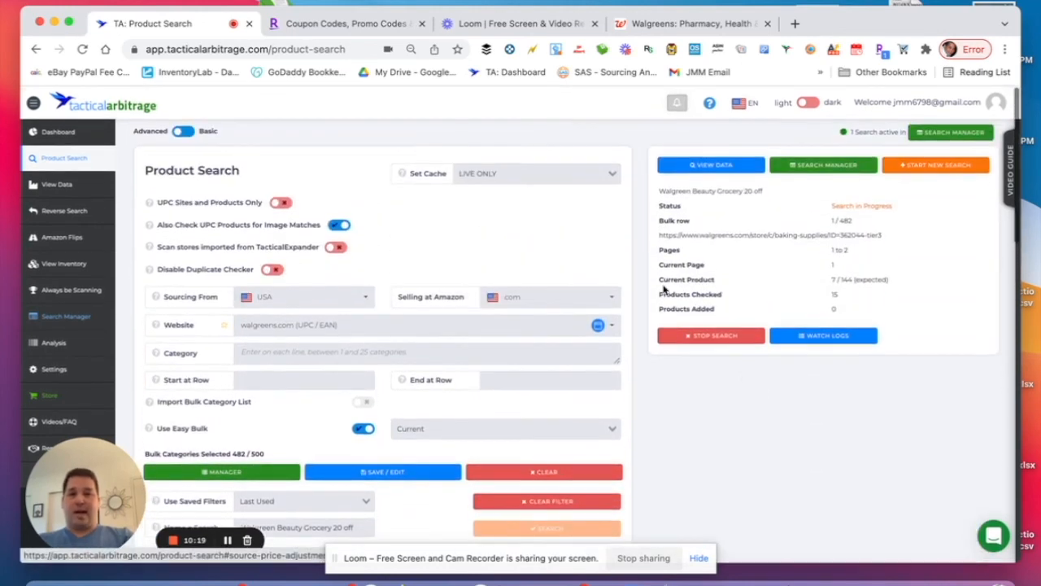
scroll(697, 404, down, 3)
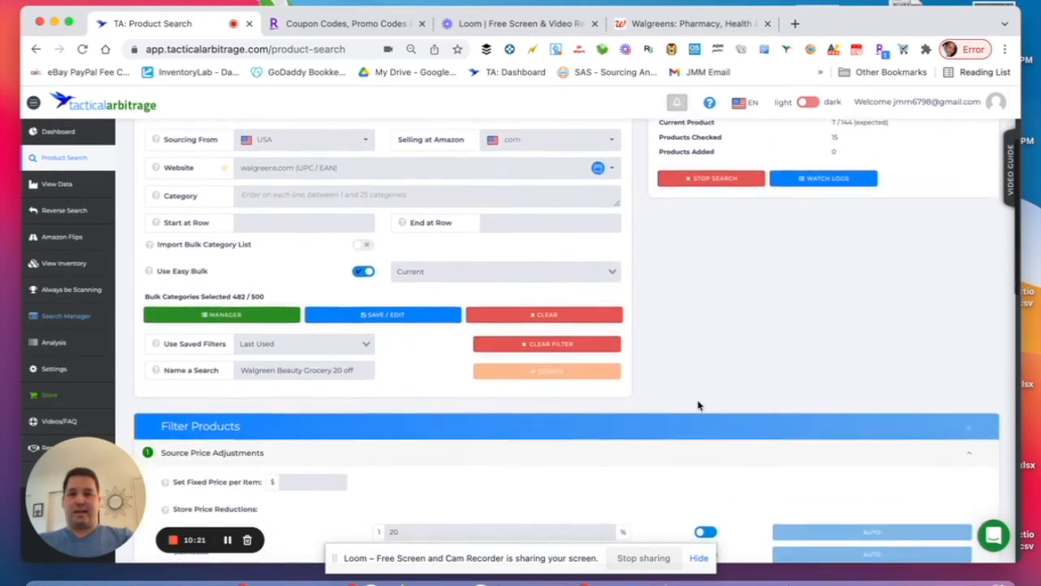
scroll(697, 404, down, 2)
scroll(697, 404, down, 4)
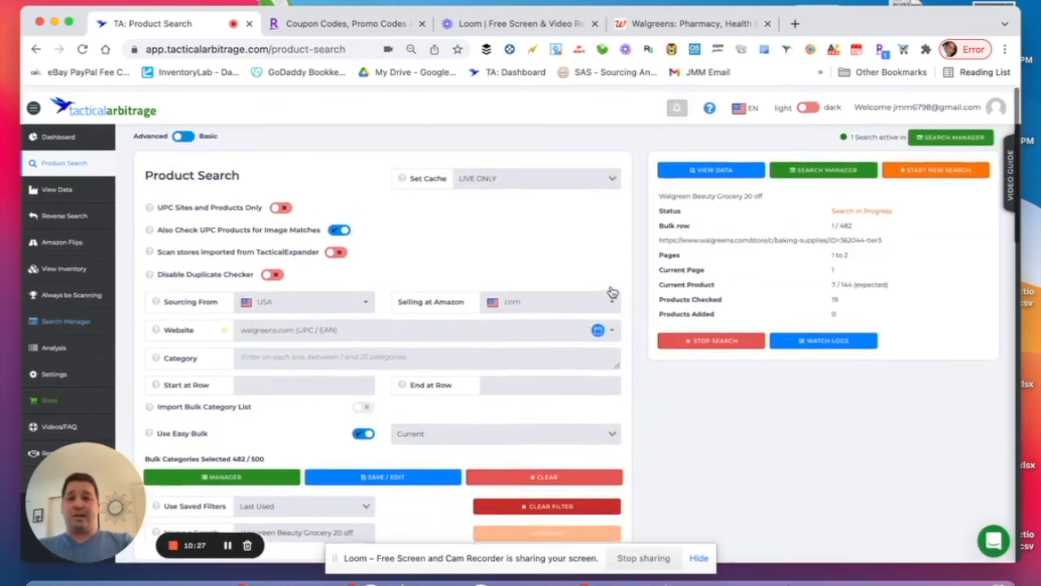
Open the queued searches from the dashboard and examine the running Walgreens search's status and filters.
click(61, 133)
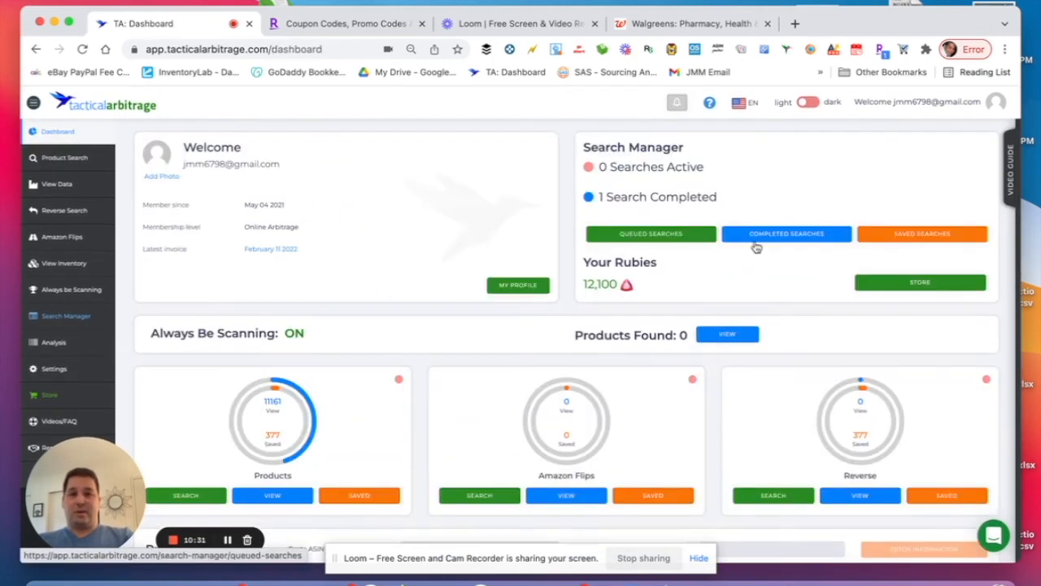
click(667, 236)
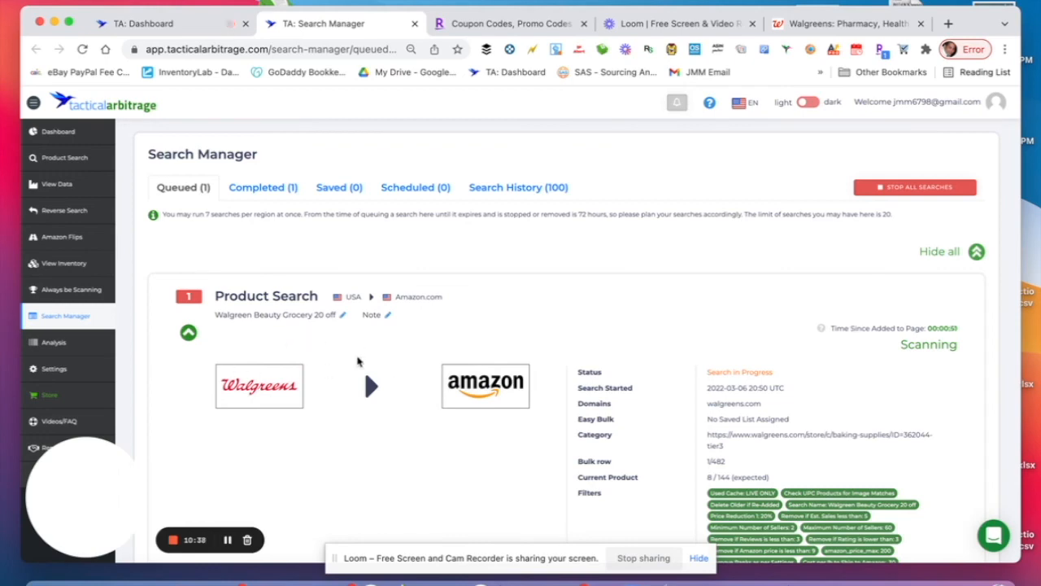
scroll(446, 386, down, 3)
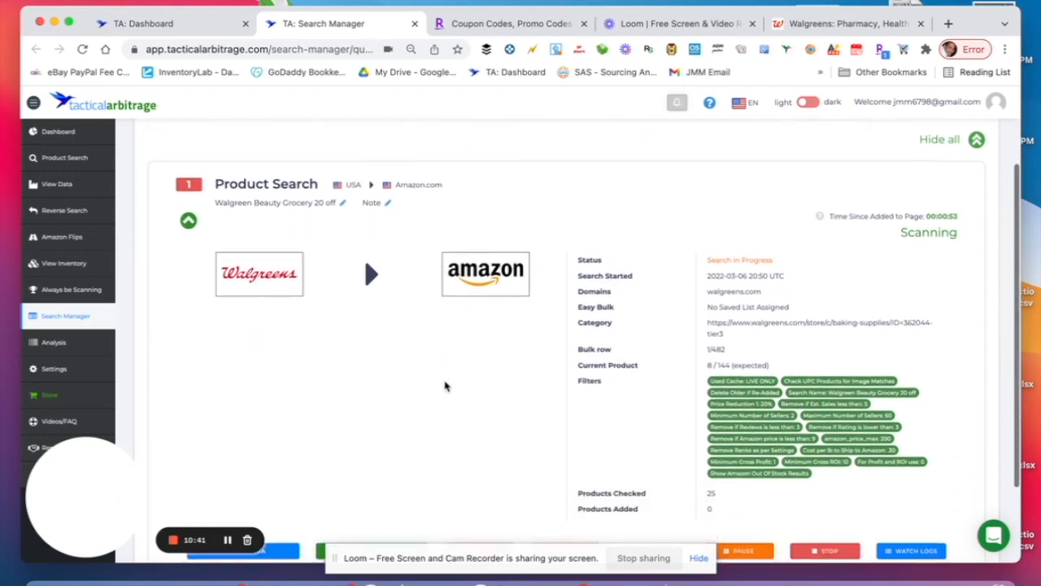
scroll(446, 386, up, 3)
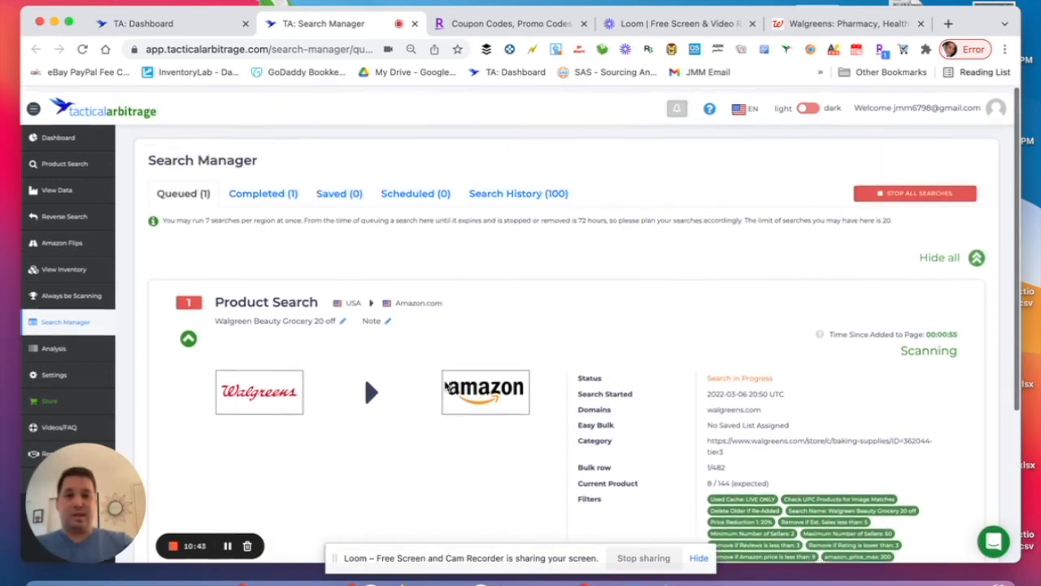
Open the Search History and look through the recent Target, Jeffers, Chewy and Walmart searches.
click(517, 199)
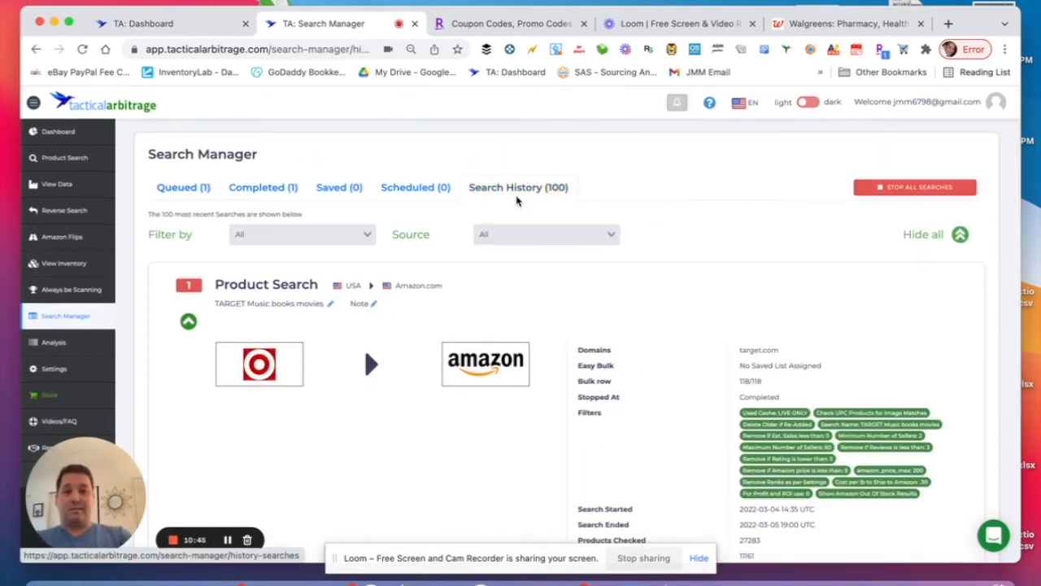
scroll(581, 326, down, 10)
scroll(583, 324, up, 2)
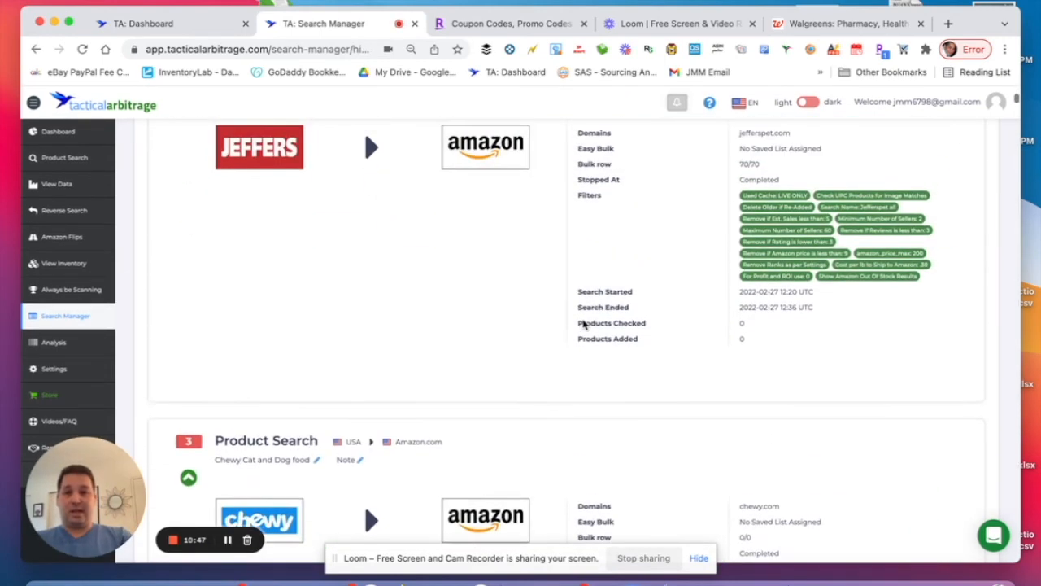
scroll(582, 324, down, 5)
scroll(582, 320, up, 3)
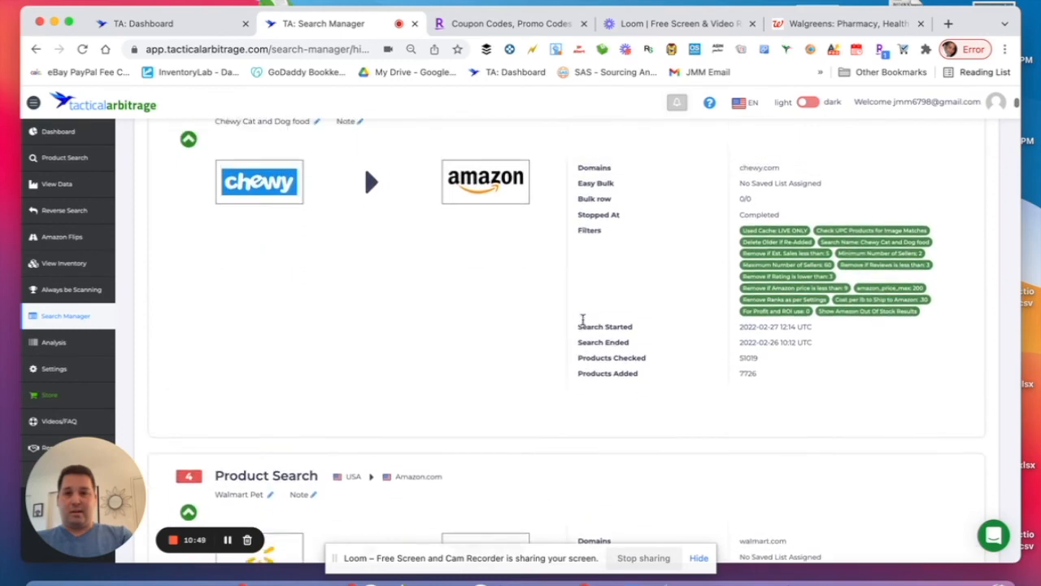
scroll(371, 218, up, 2)
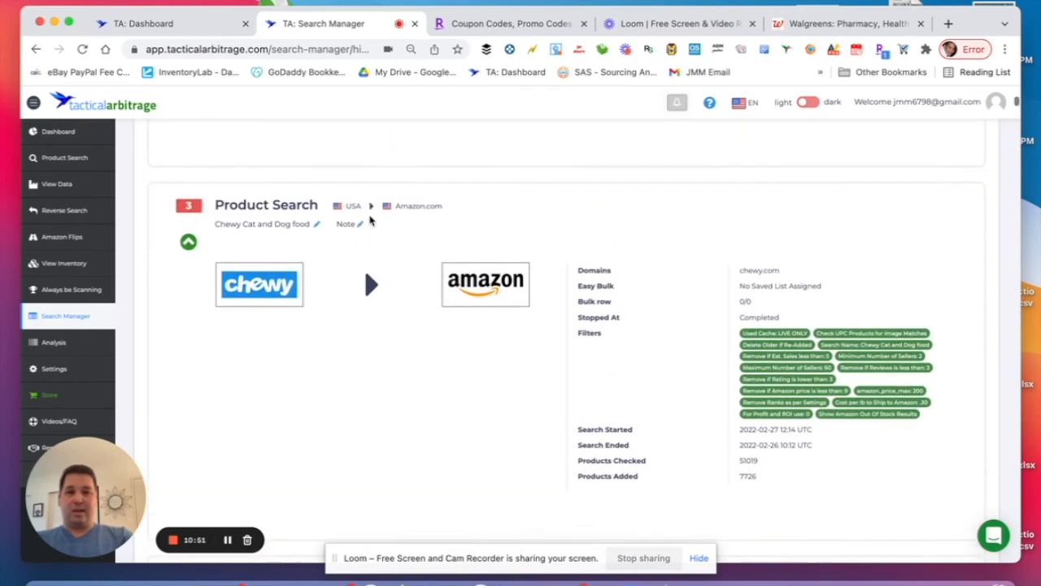
scroll(360, 337, down, 3)
scroll(361, 337, down, 6)
scroll(361, 337, up, 8)
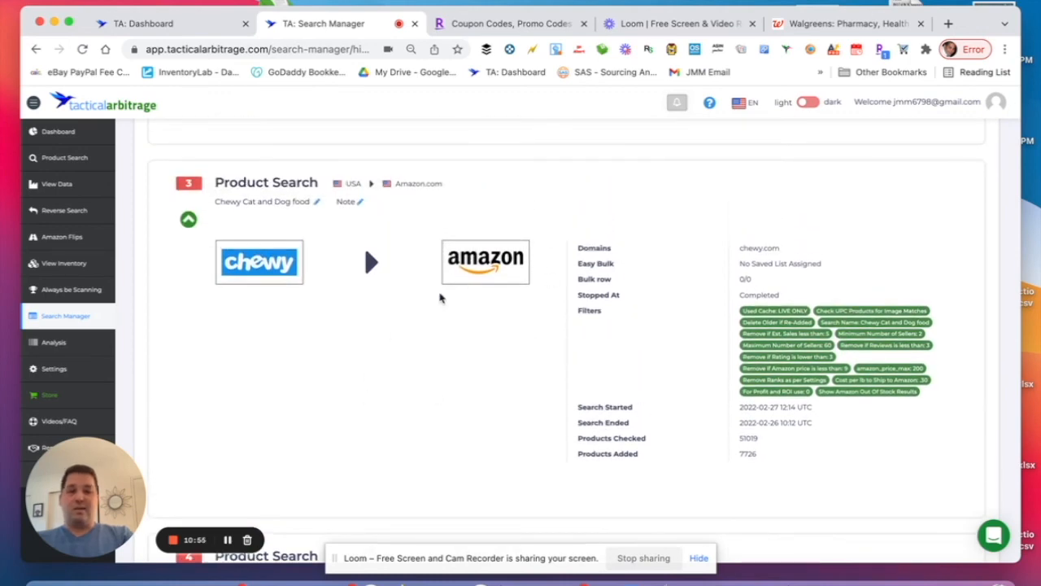
scroll(351, 374, up, 15)
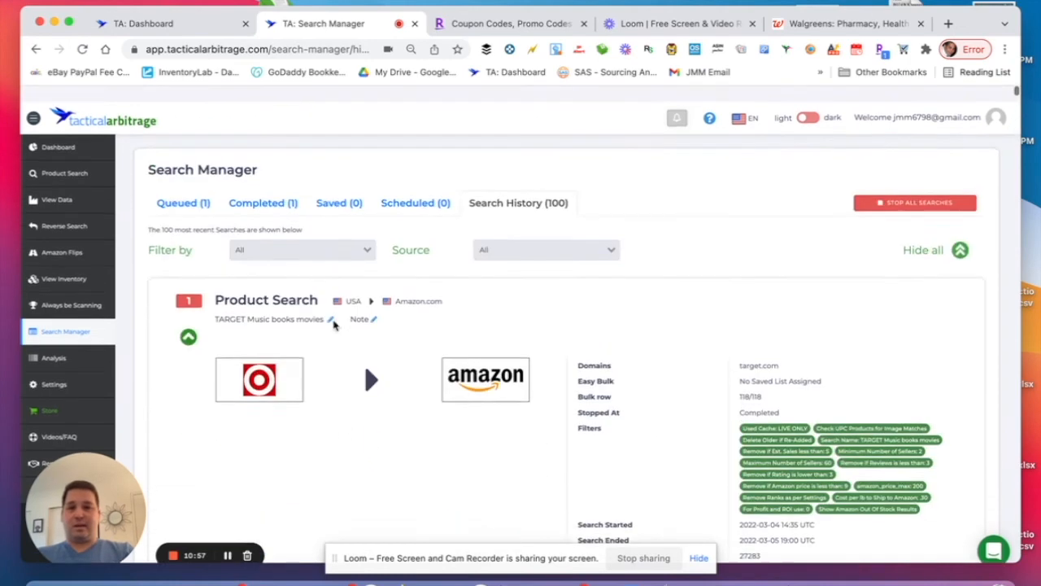
Return to the queued searches, open the result data of the Walgreens search and dismiss the Column Filters In Use notice.
click(196, 195)
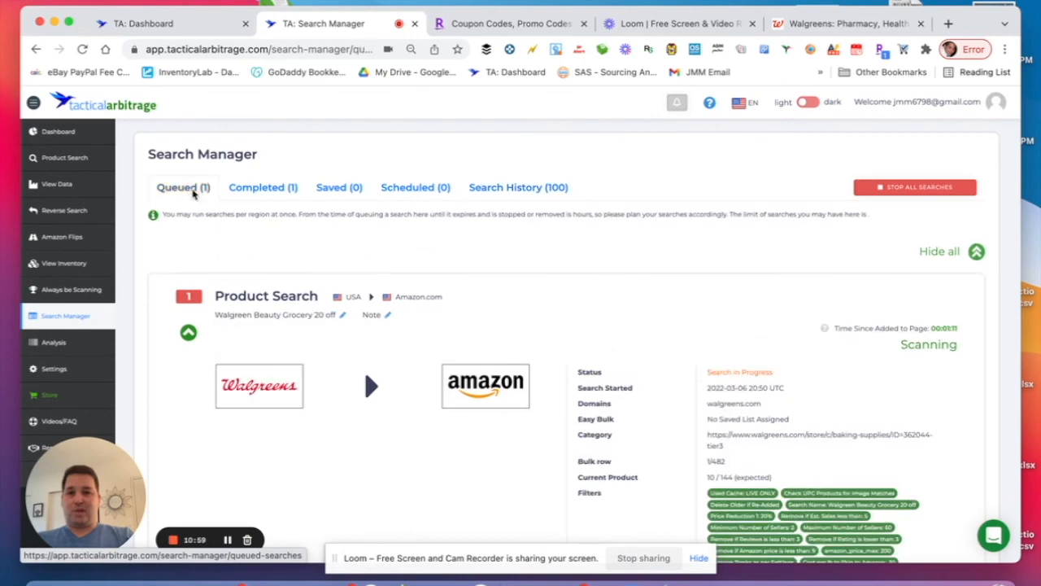
scroll(480, 383, down, 5)
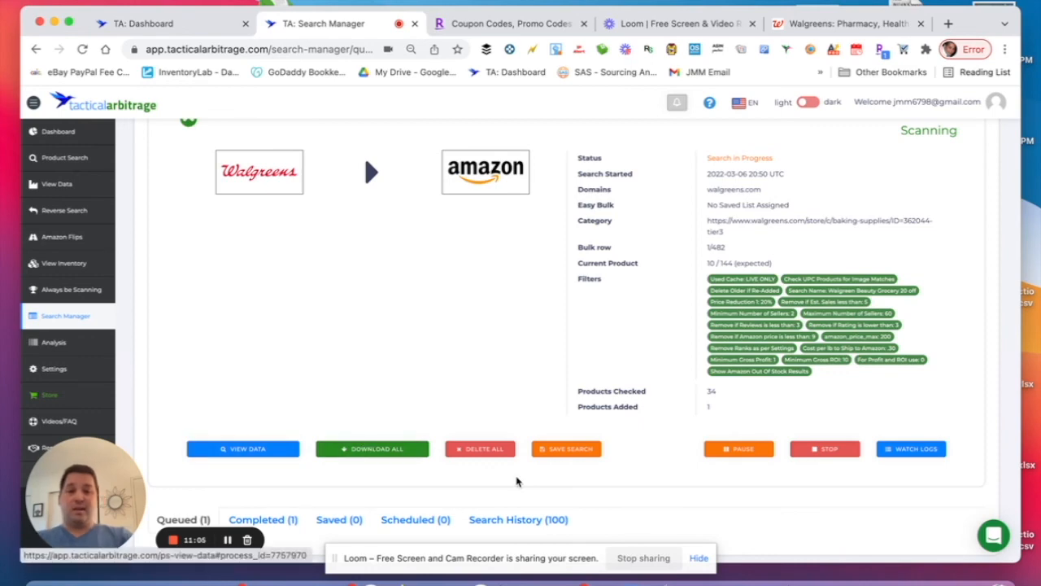
scroll(310, 383, up, 1)
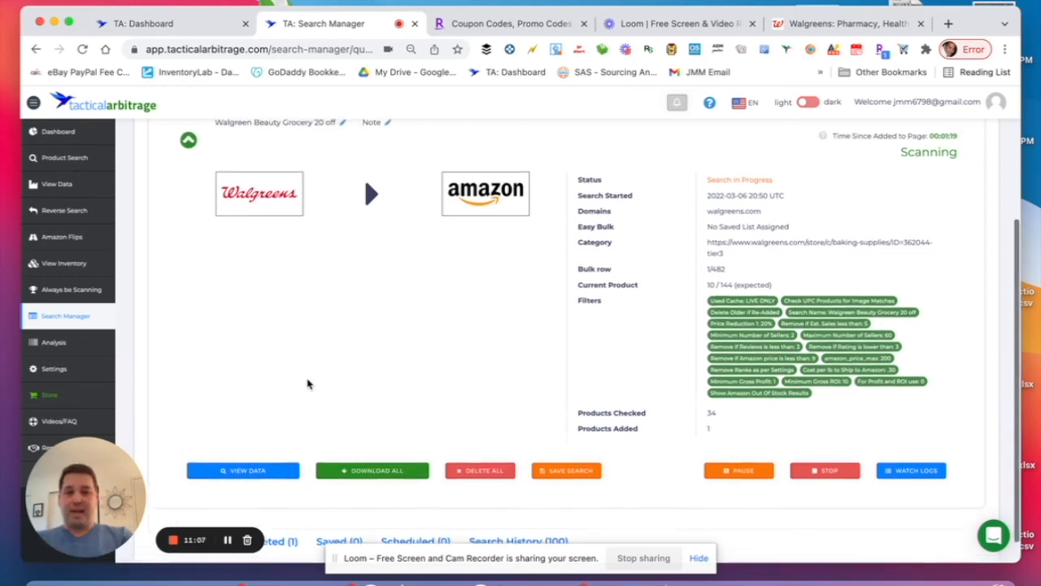
click(246, 496)
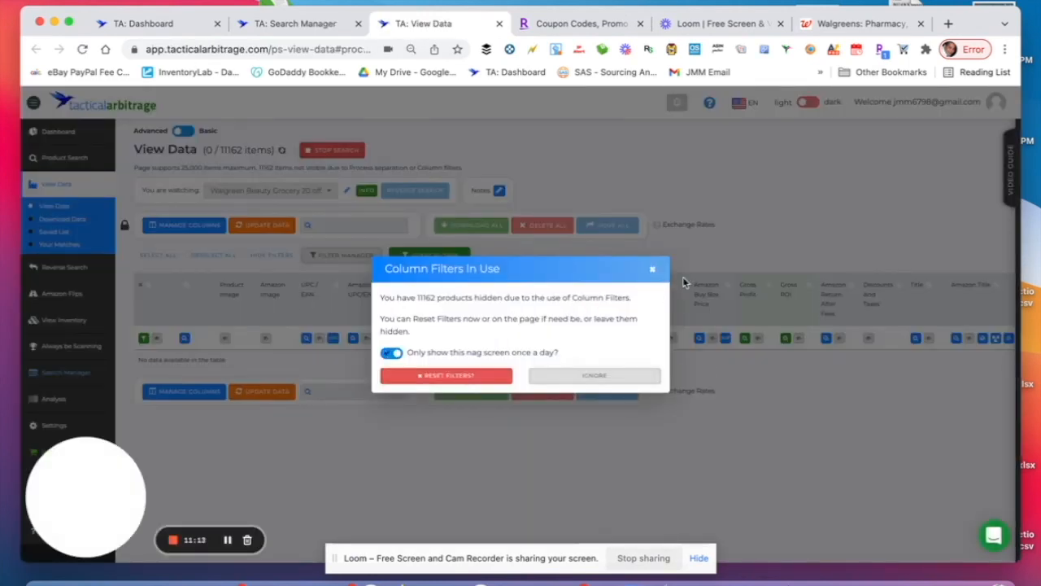
click(652, 269)
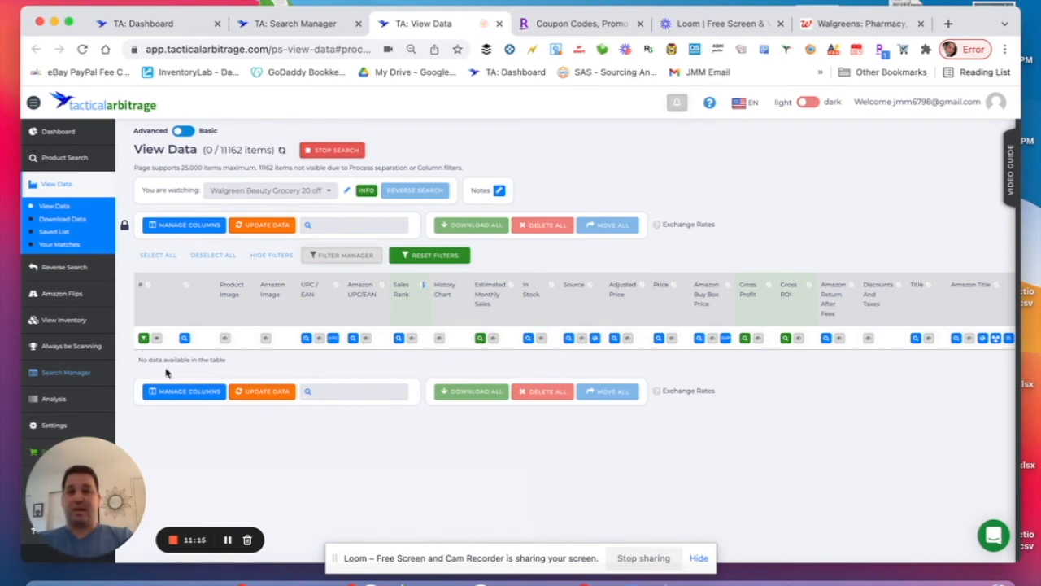